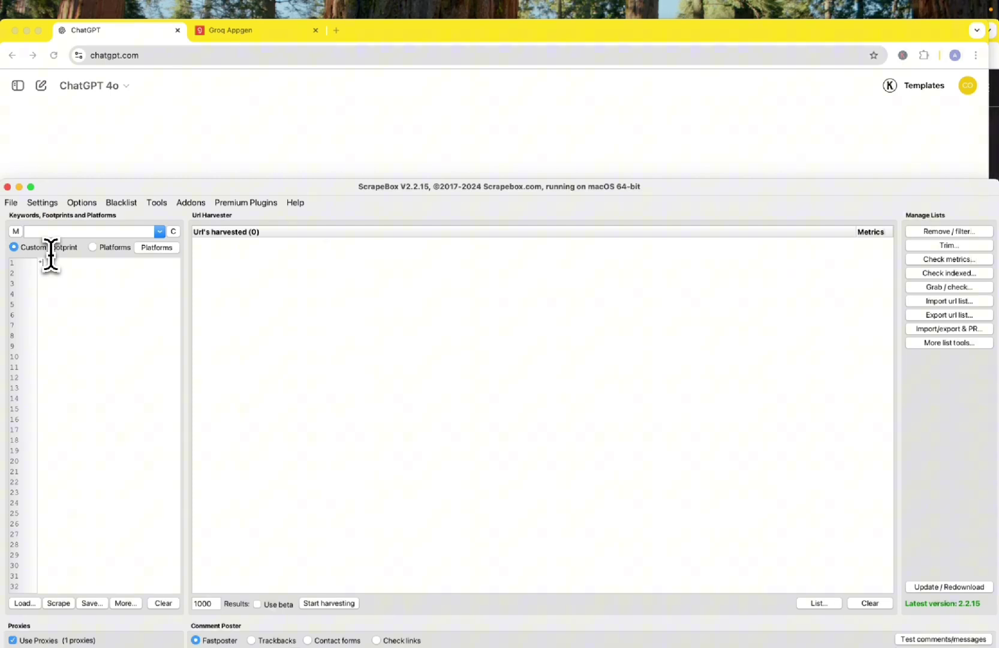
# Enter the seed keywords '* calculator' and 'calculator for *' on two lines of the keyword list.
pyautogui.write('"')
pyautogui.write('calculator')
pyautogui.click(37, 267)
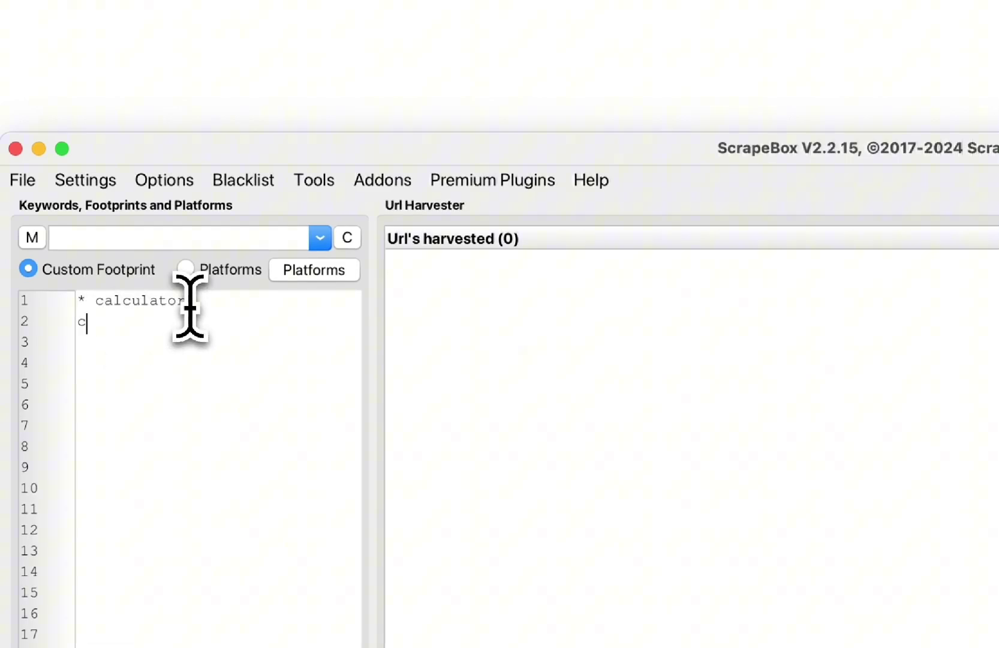
pyautogui.write('alculato')
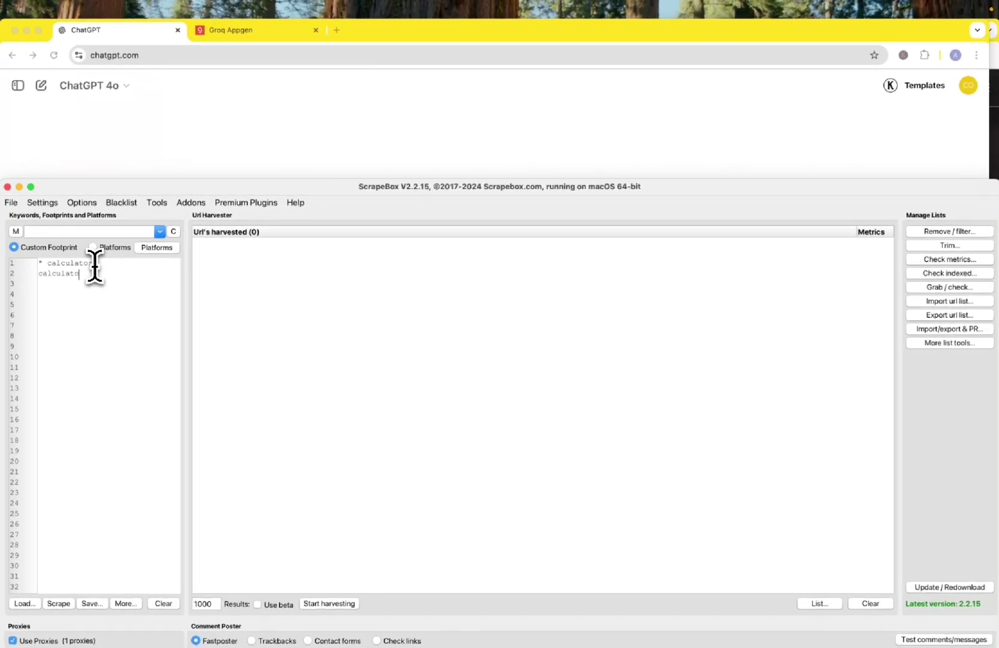
pyautogui.write('r ')
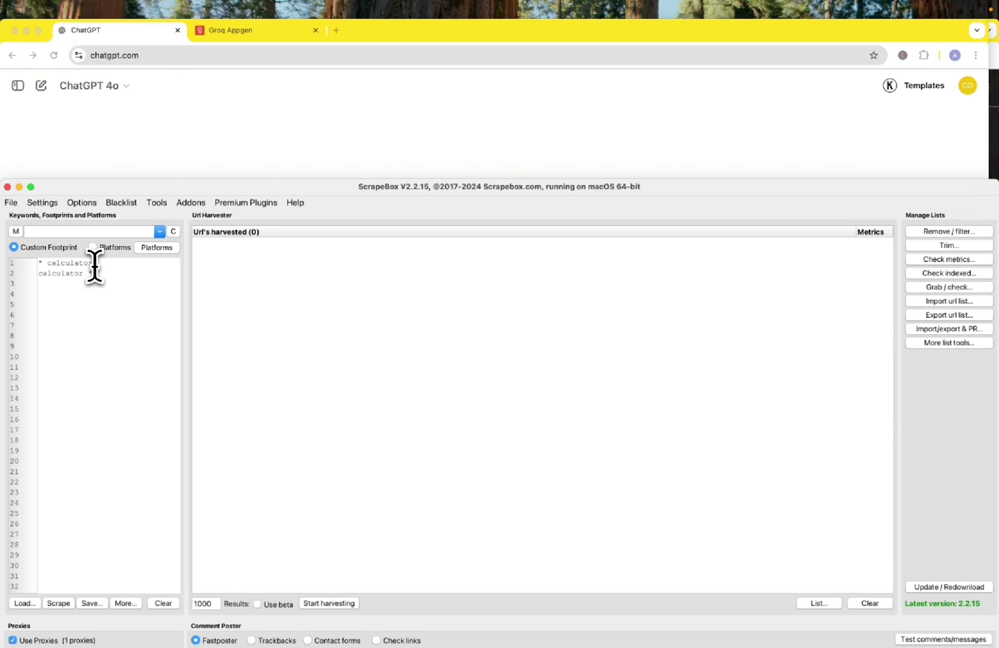
pyautogui.write('for *')
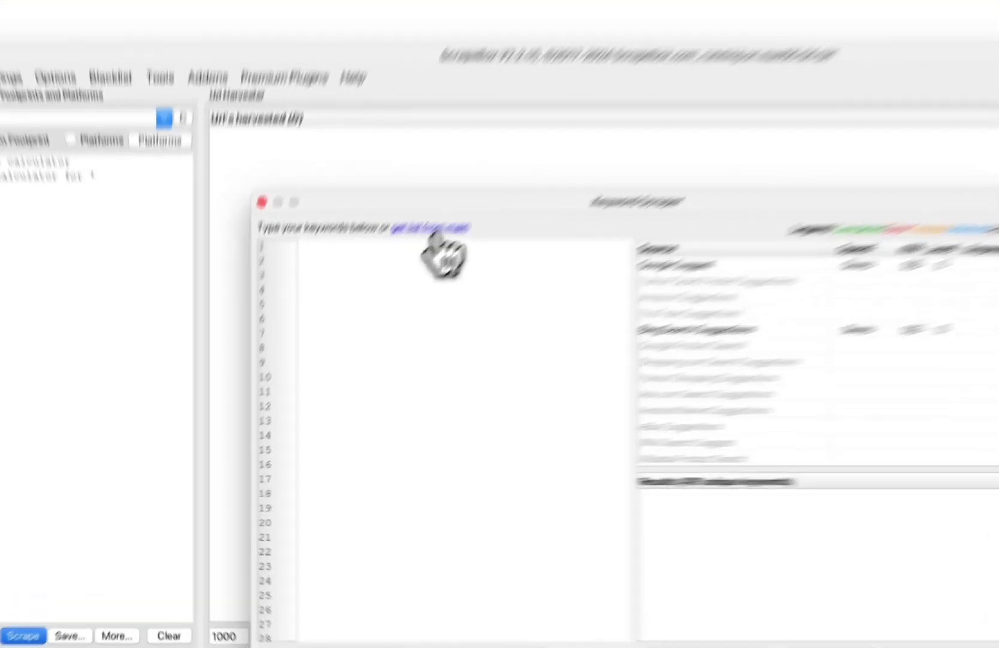
# Load both seed keywords into Keyword Scraper and start scraping suggestions at level 3.
pyautogui.click(432, 228)
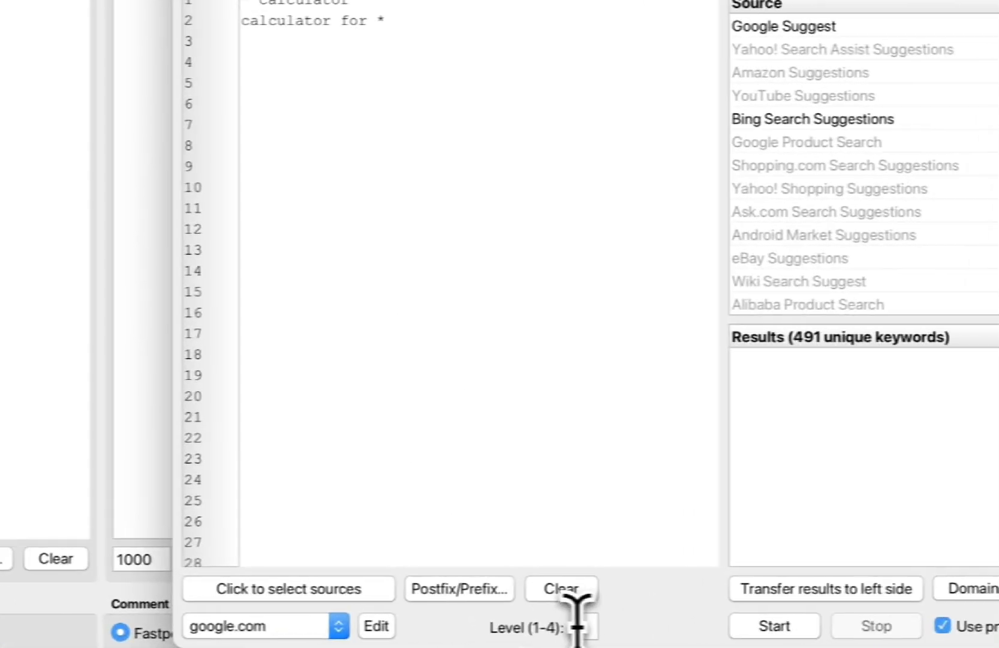
pyautogui.doubleClick(431, 647)
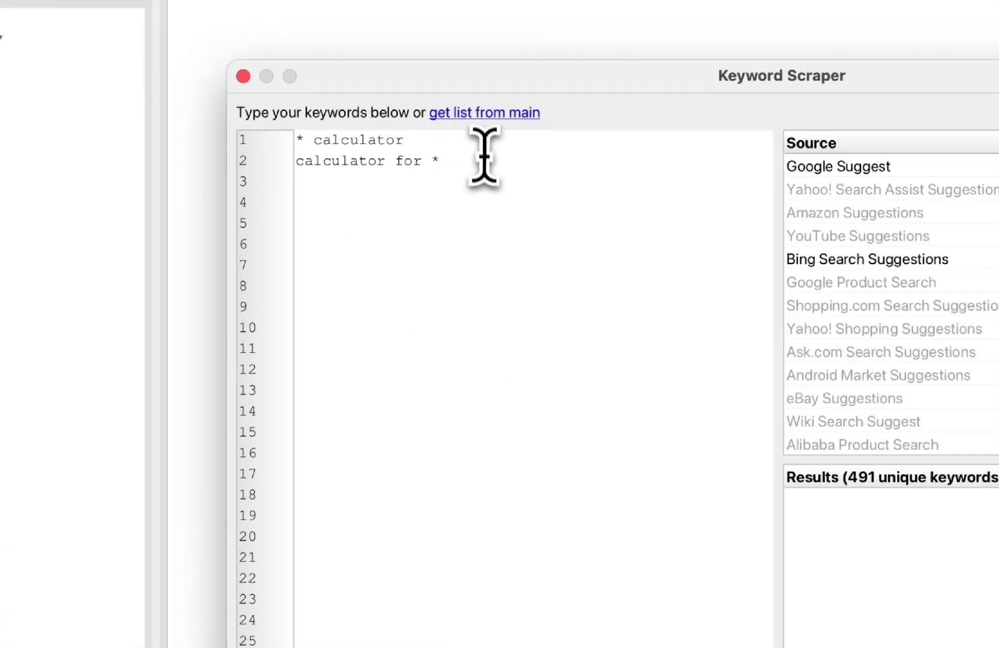
pyautogui.moveTo(484, 156); pyautogui.dragTo(283, 145)
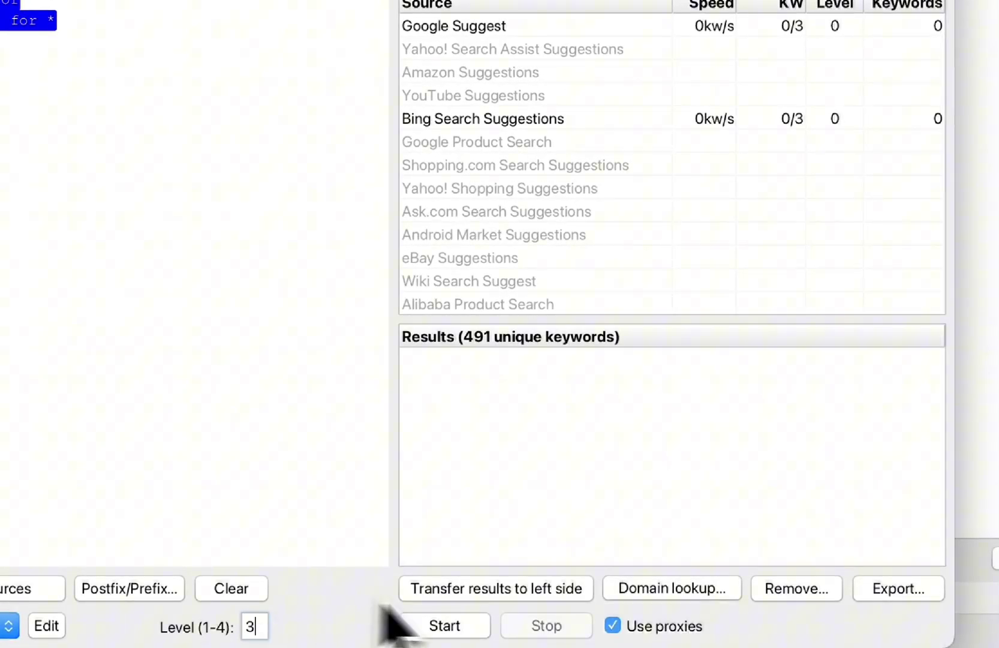
pyautogui.click(471, 627)
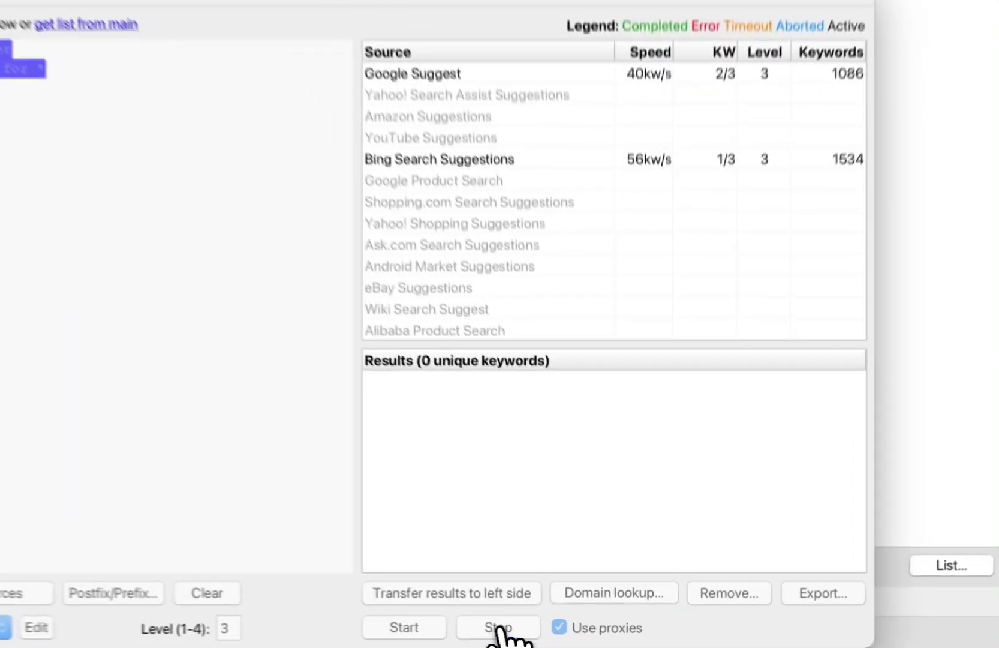
# Stop the scrape, save all 2579 keywords to the main list, and close Keyword Scraper.
pyautogui.click(499, 627)
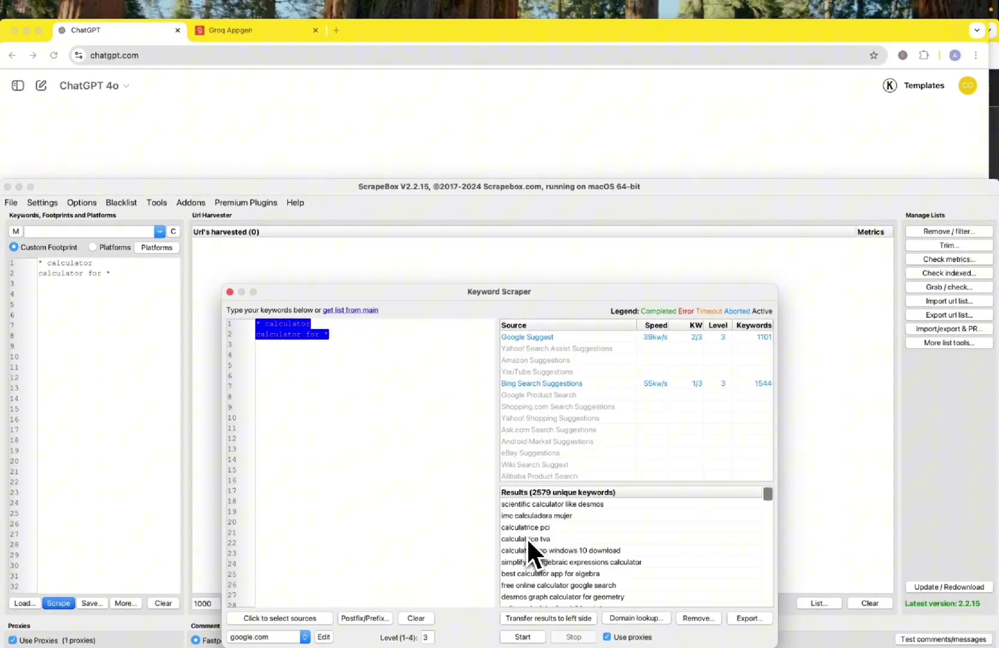
pyautogui.scroll(-4, 527, 537)
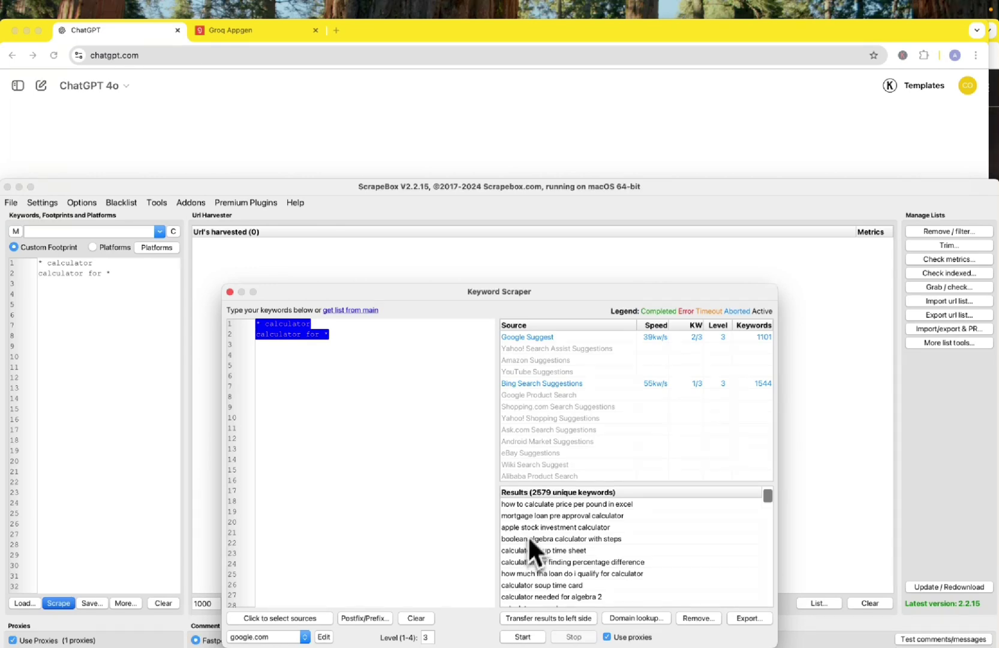
pyautogui.click(917, 37)
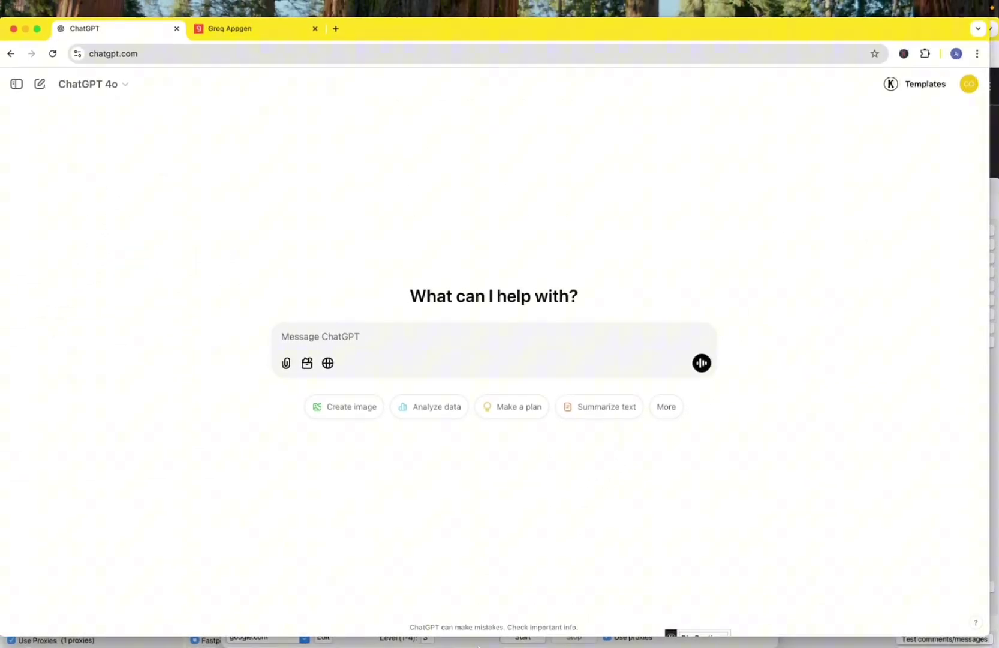
pyautogui.click(478, 644)
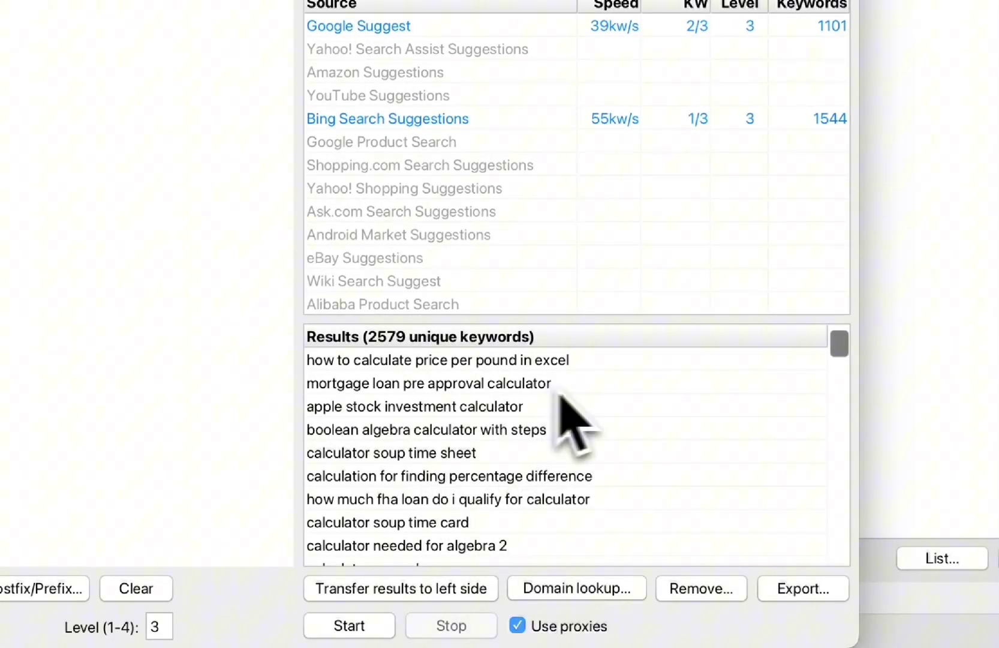
pyautogui.scroll(-3, 483, 408)
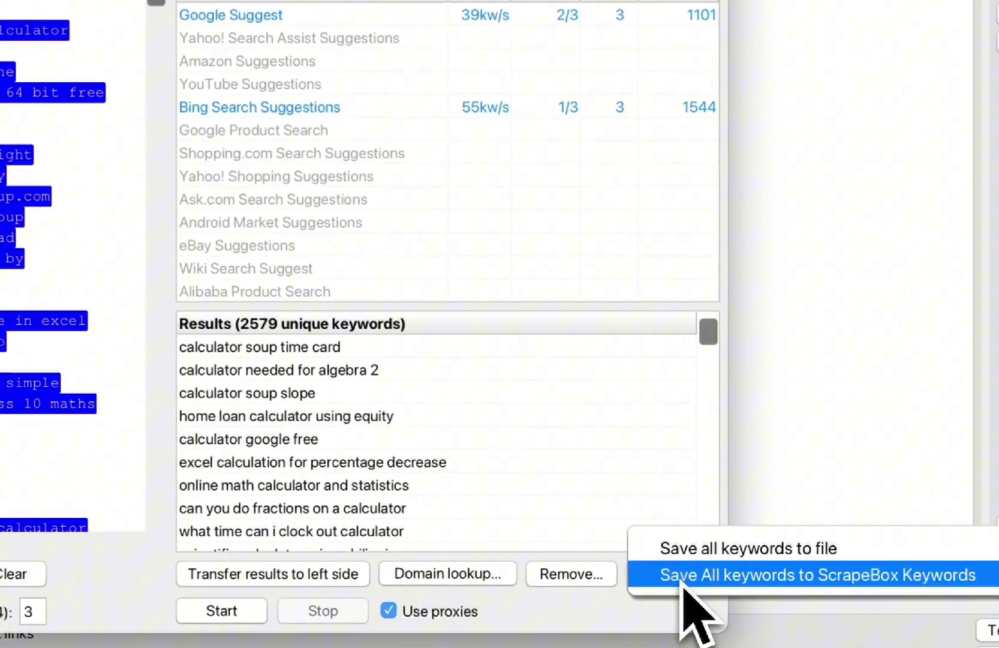
pyautogui.click(703, 587)
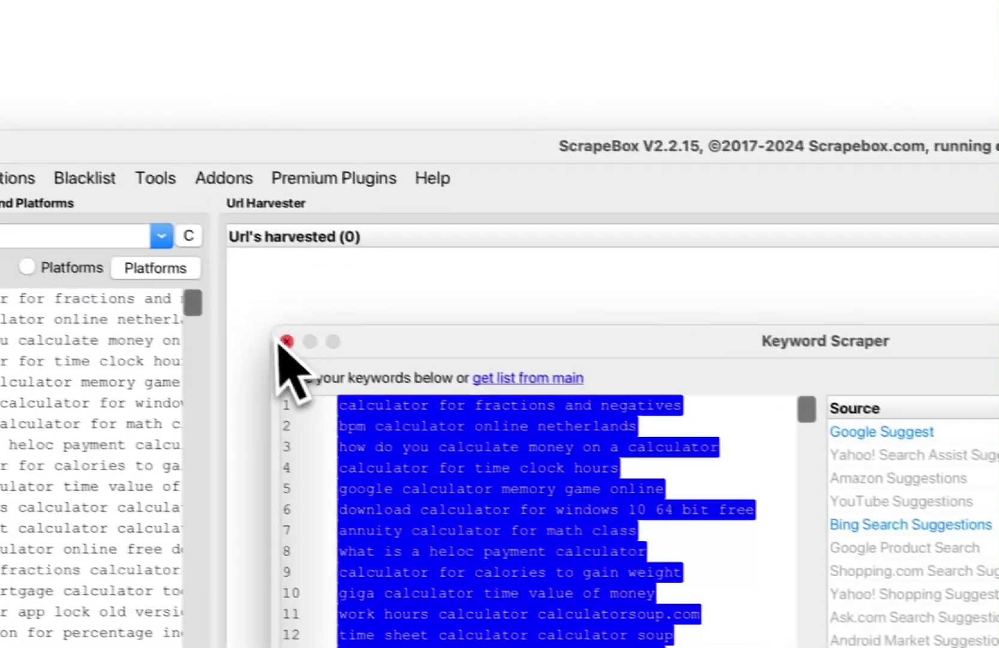
pyautogui.click(287, 341)
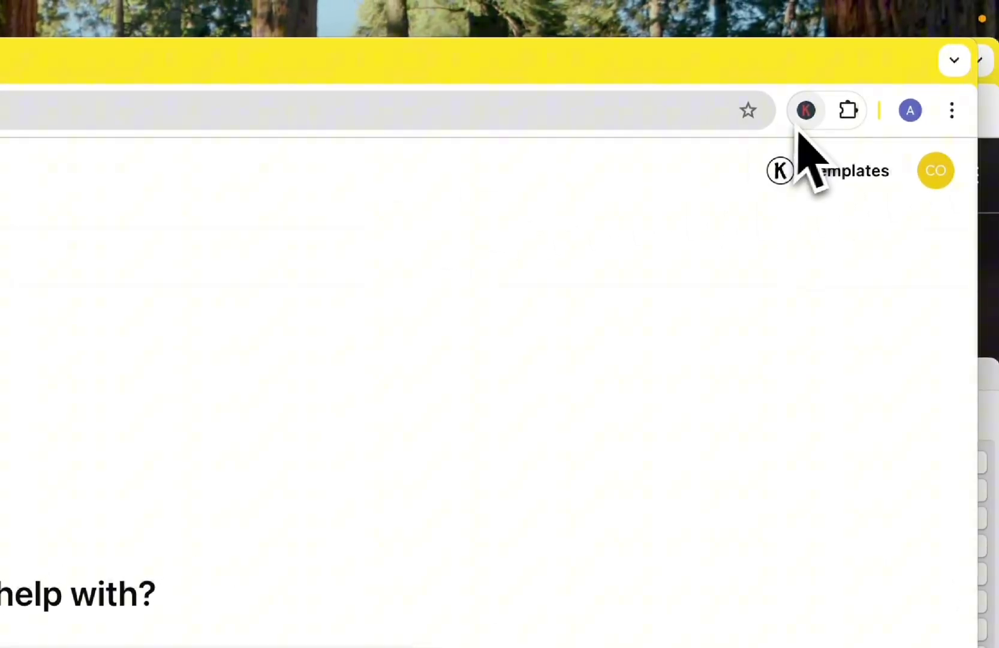
# Paste the scraped keyword list into Keywords Everywhere's Bulk Keywords Data tool.
pyautogui.click(809, 111)
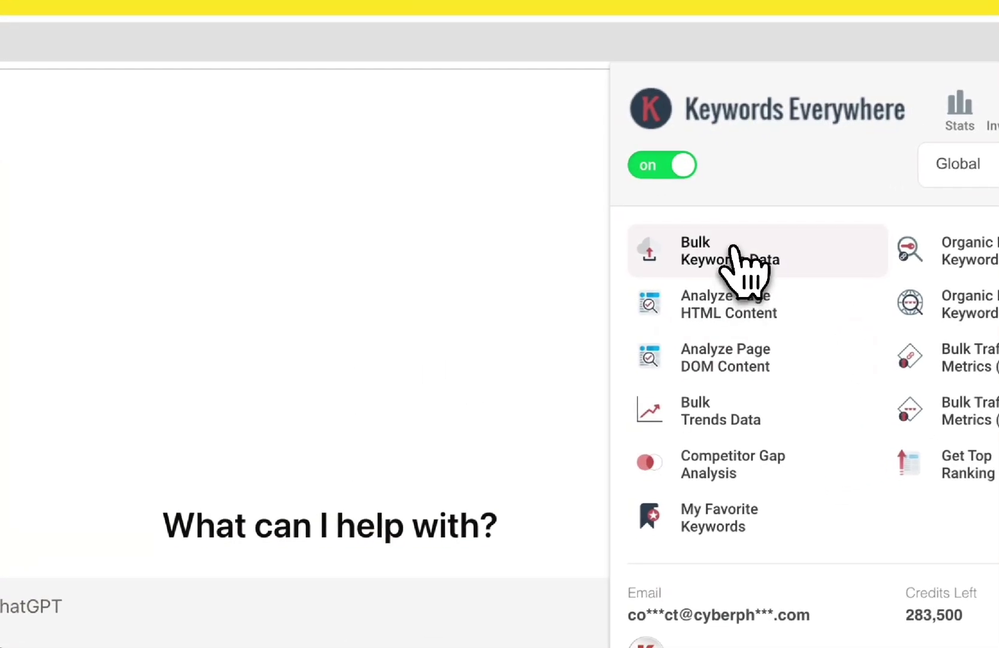
pyautogui.click(724, 253)
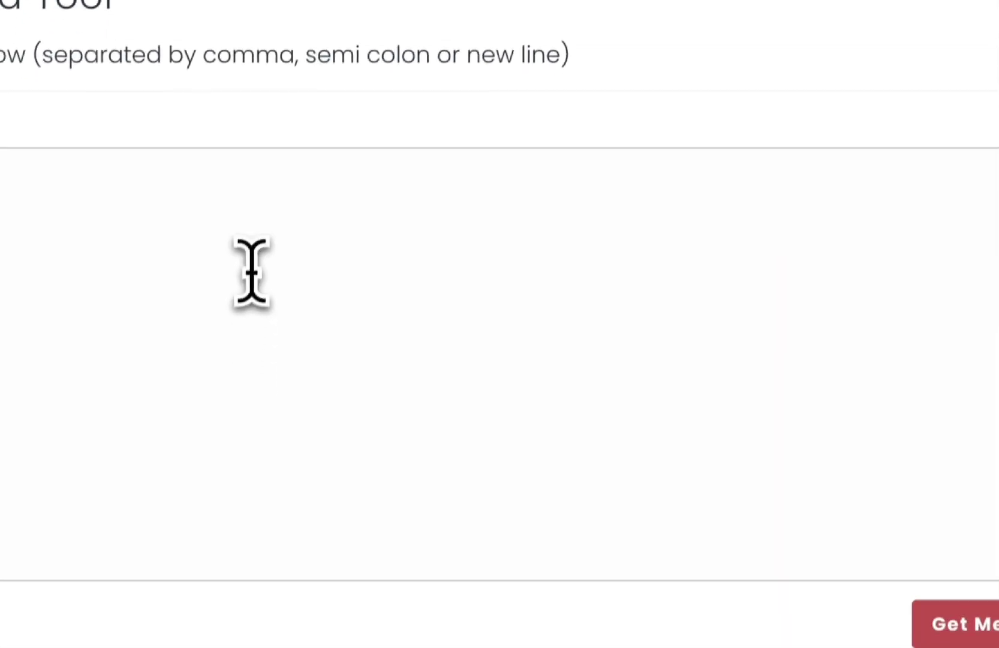
pyautogui.hotkey('ctrl', 'v')
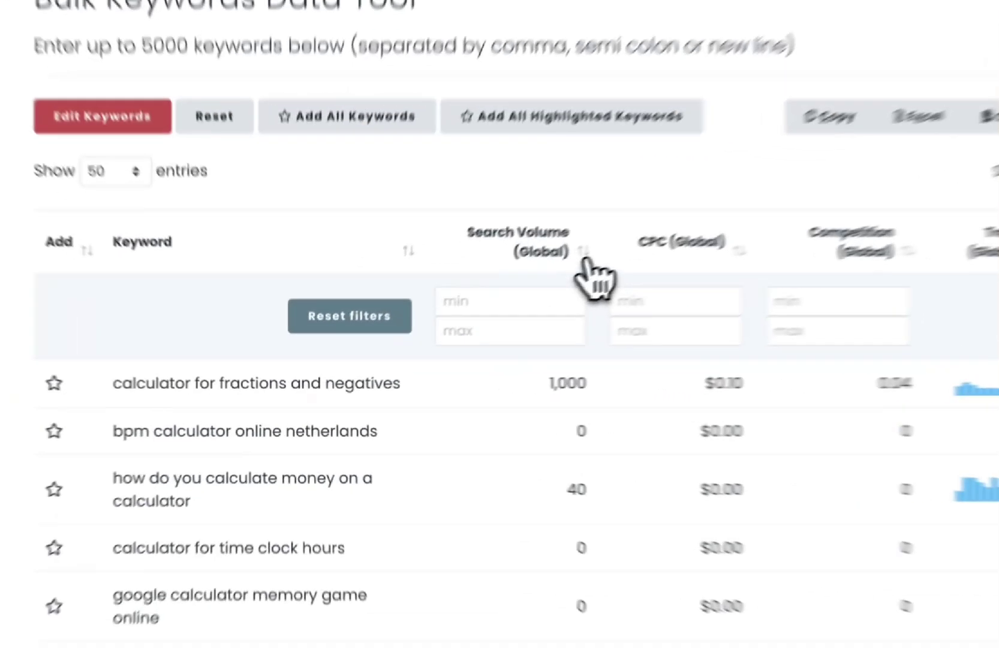
# Sort the keyword results by search volume, highest first.
pyautogui.click(461, 316)
pyautogui.click(645, 217)
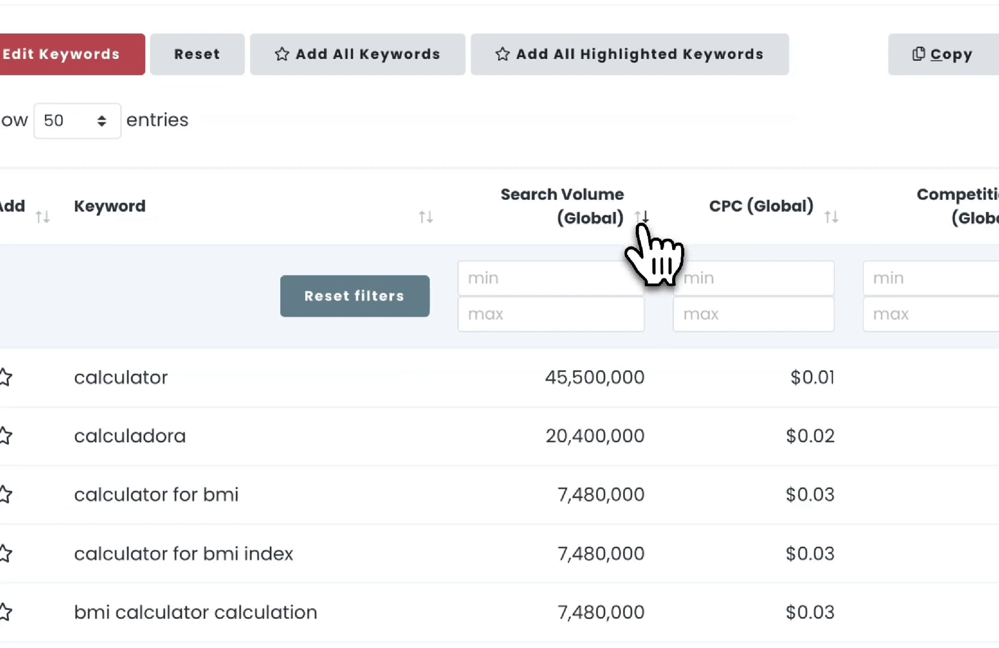
pyautogui.click(645, 217)
pyautogui.click(646, 218)
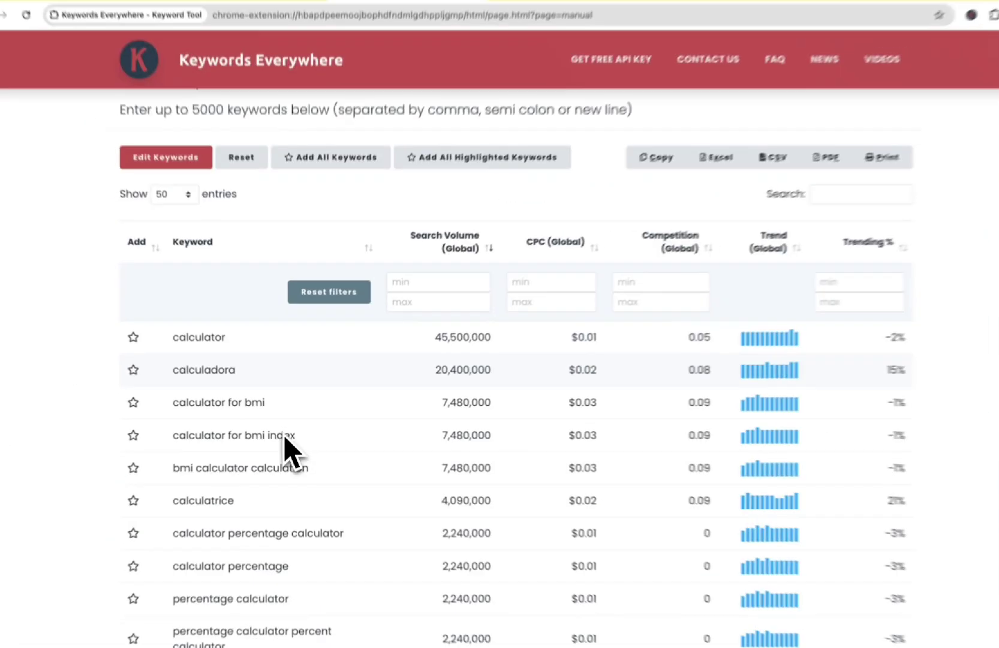
# Review the ranked list, selecting 'calculator for compound interest' and deselecting 'mortgage calculator uk'.
pyautogui.scroll(-2, 383, 464)
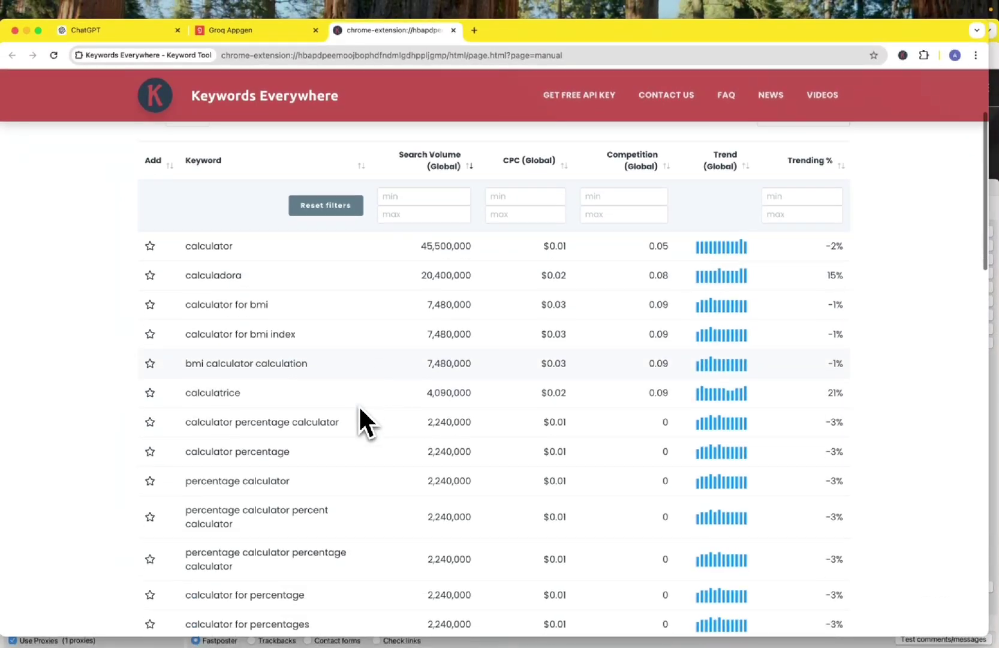
pyautogui.scroll(-2, 361, 413)
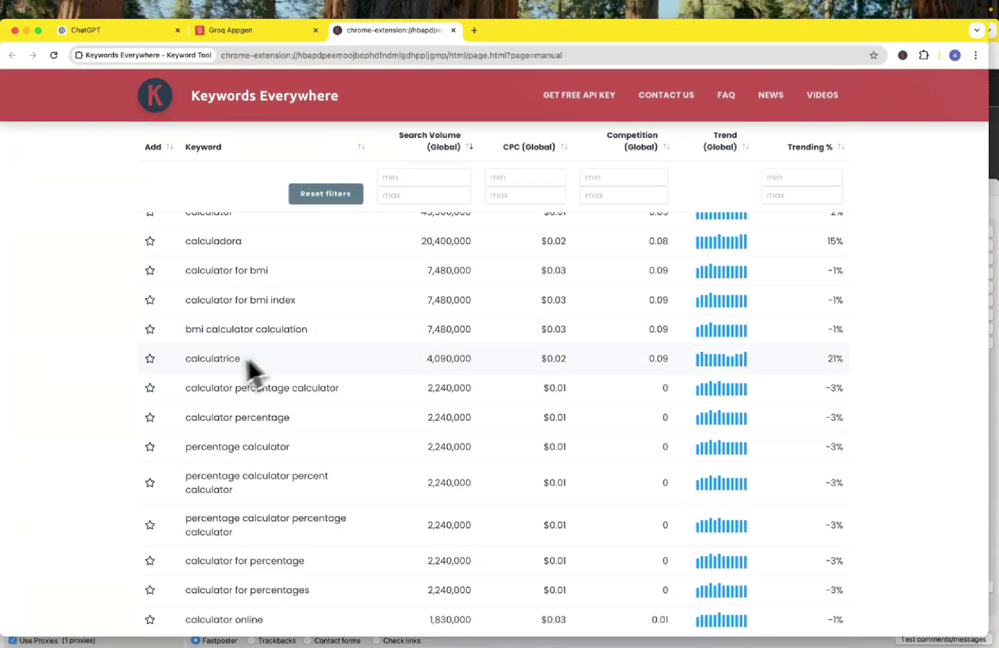
pyautogui.scroll(-3, 248, 362)
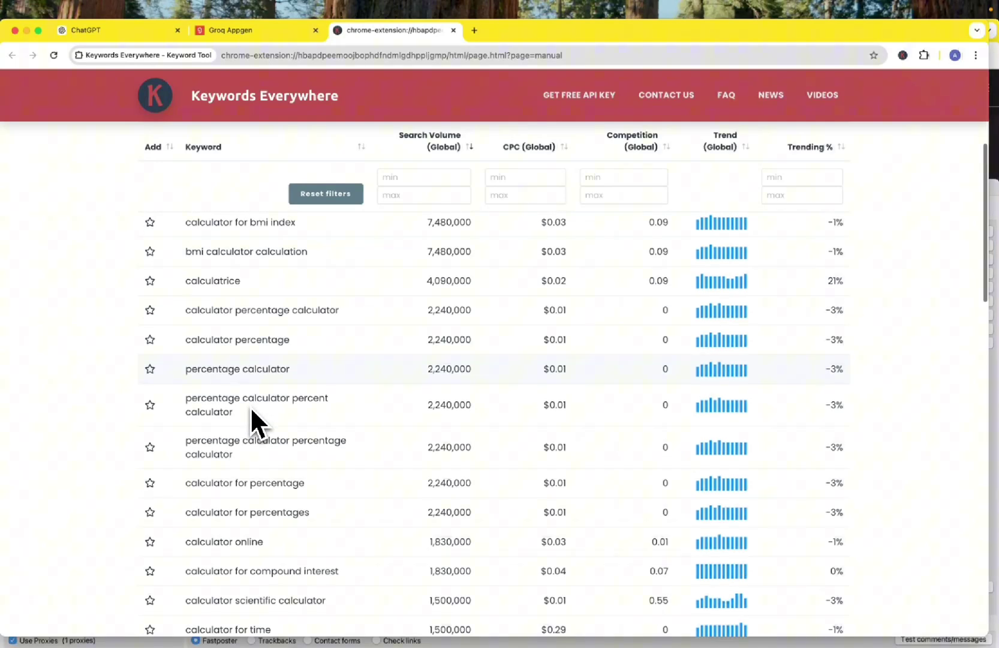
pyautogui.scroll(-4, 252, 413)
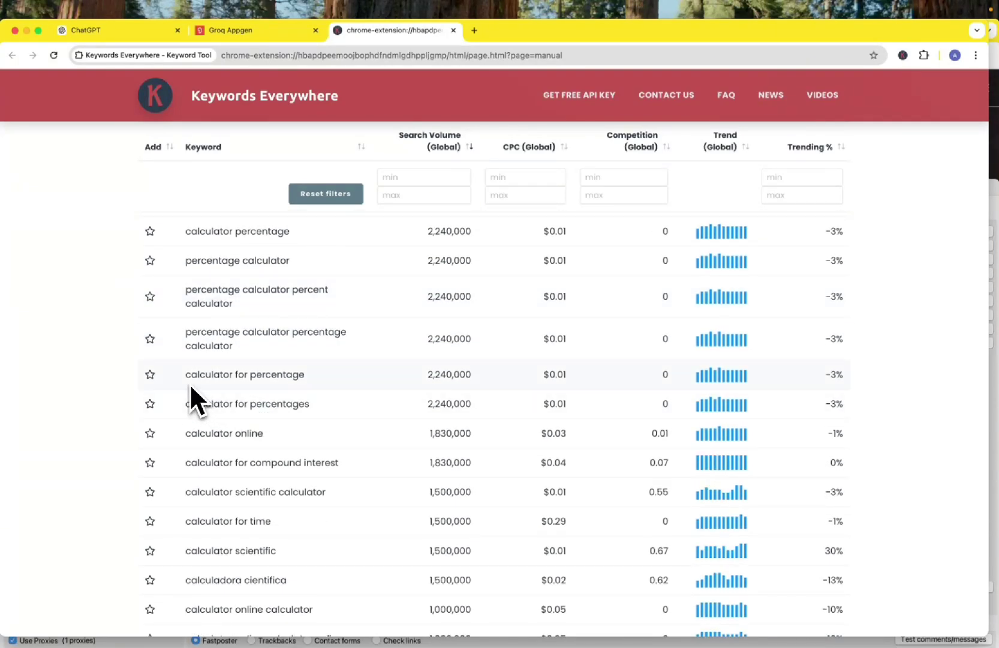
pyautogui.scroll(-4, 322, 363)
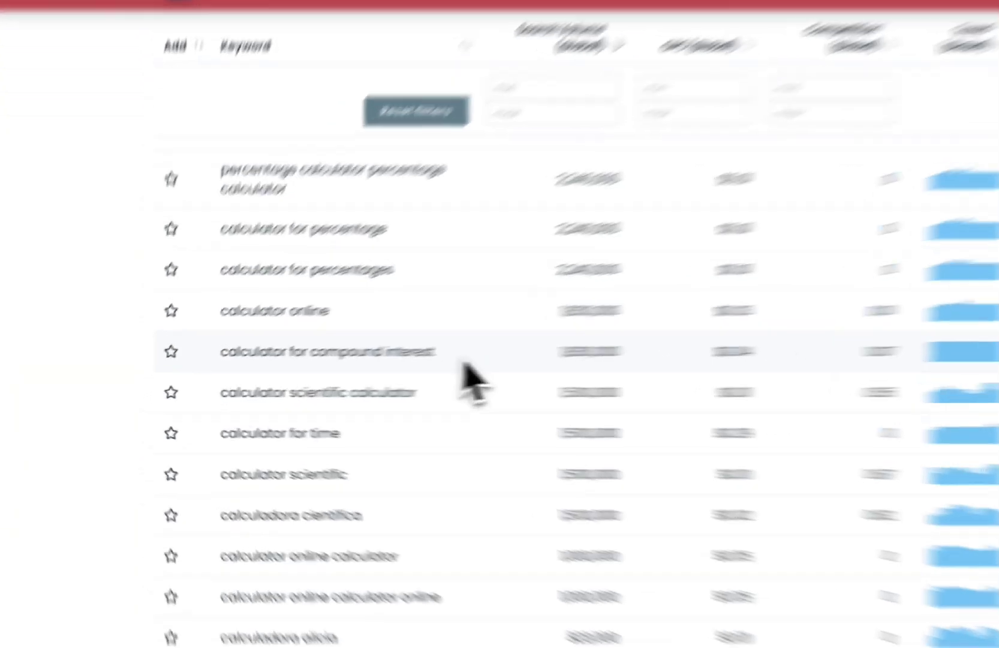
pyautogui.moveTo(354, 368); pyautogui.dragTo(176, 370)
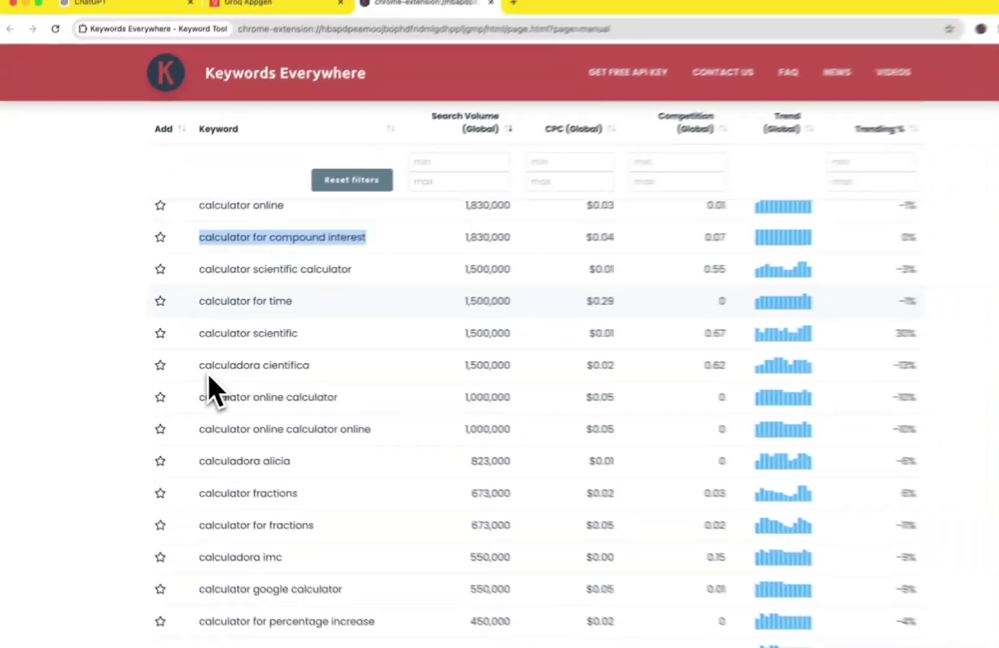
pyautogui.scroll(-2, 204, 372)
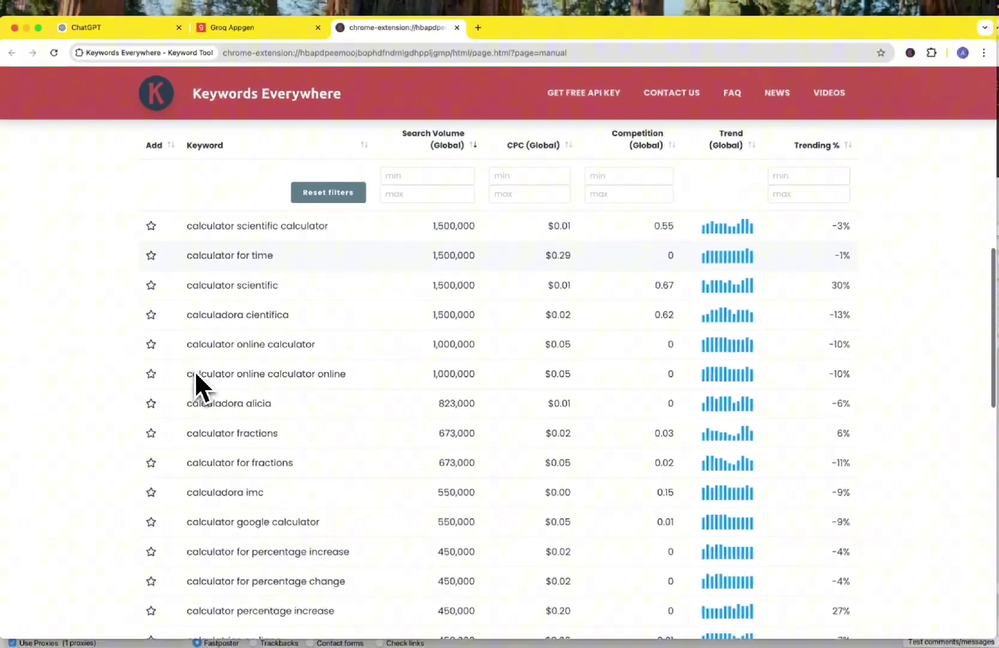
pyautogui.scroll(-6, 194, 372)
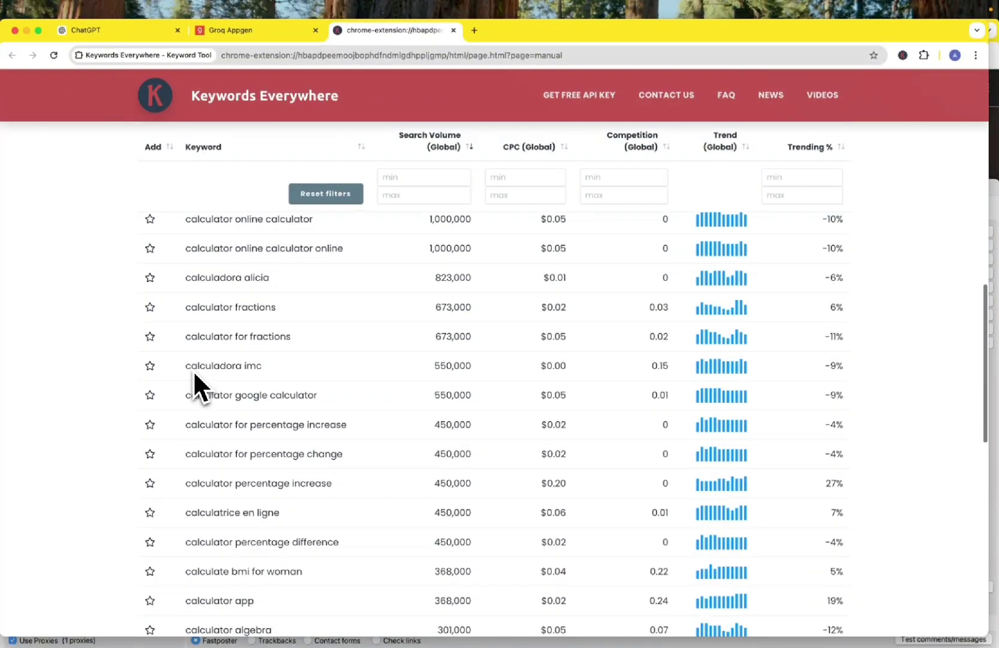
pyautogui.scroll(-10, 194, 374)
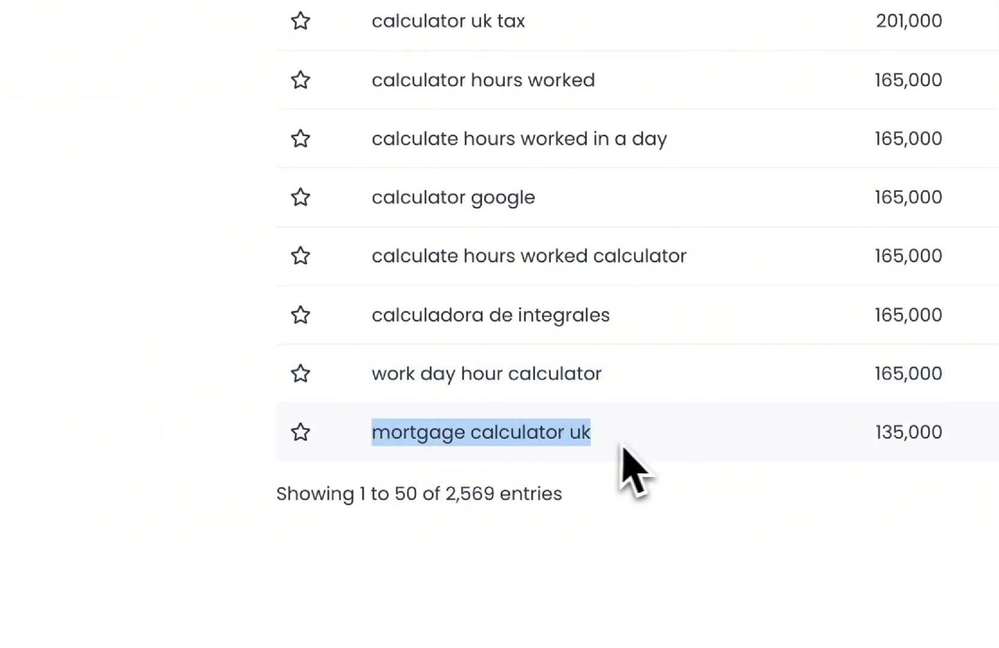
pyautogui.click(623, 449)
pyautogui.scroll(2, 530, 290)
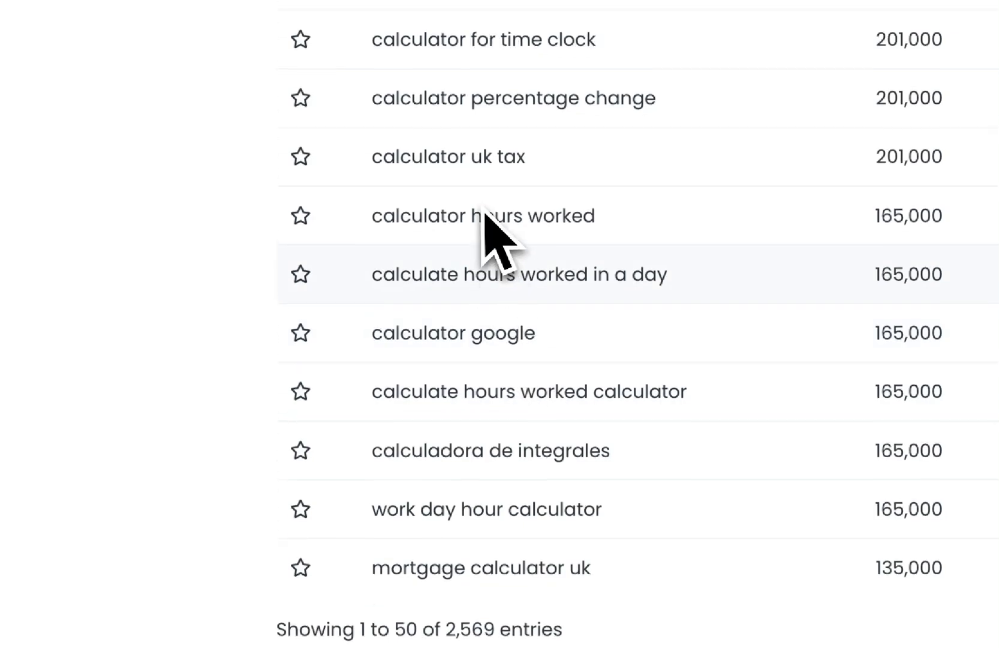
pyautogui.scroll(2, 484, 214)
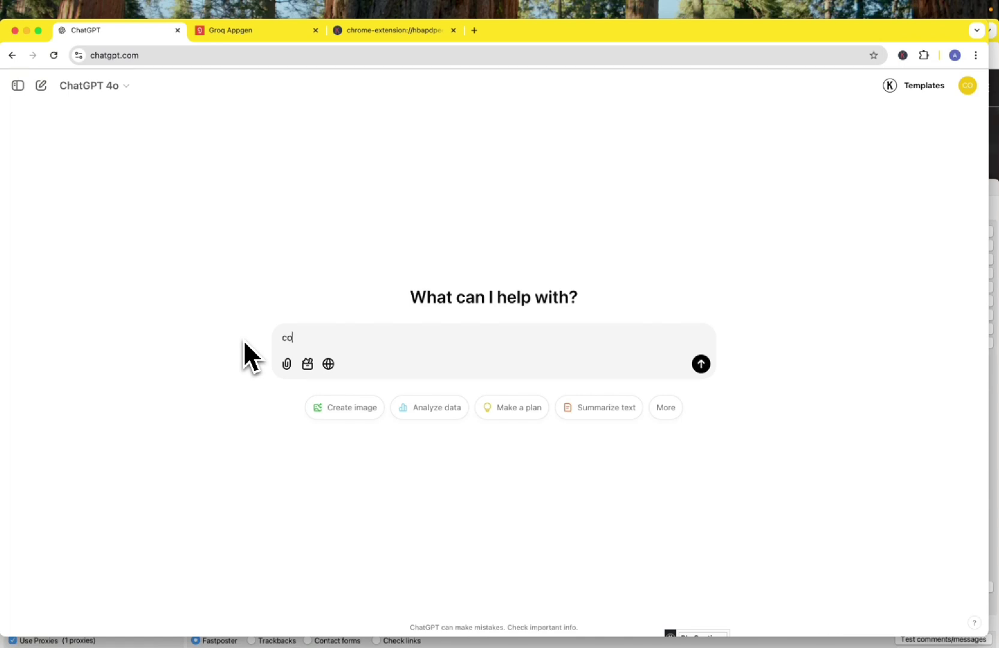
# Send ChatGPT the prompt 'come up with 20 single use tools i can create for me nextjs website for investing'.
pyautogui.write('p with')
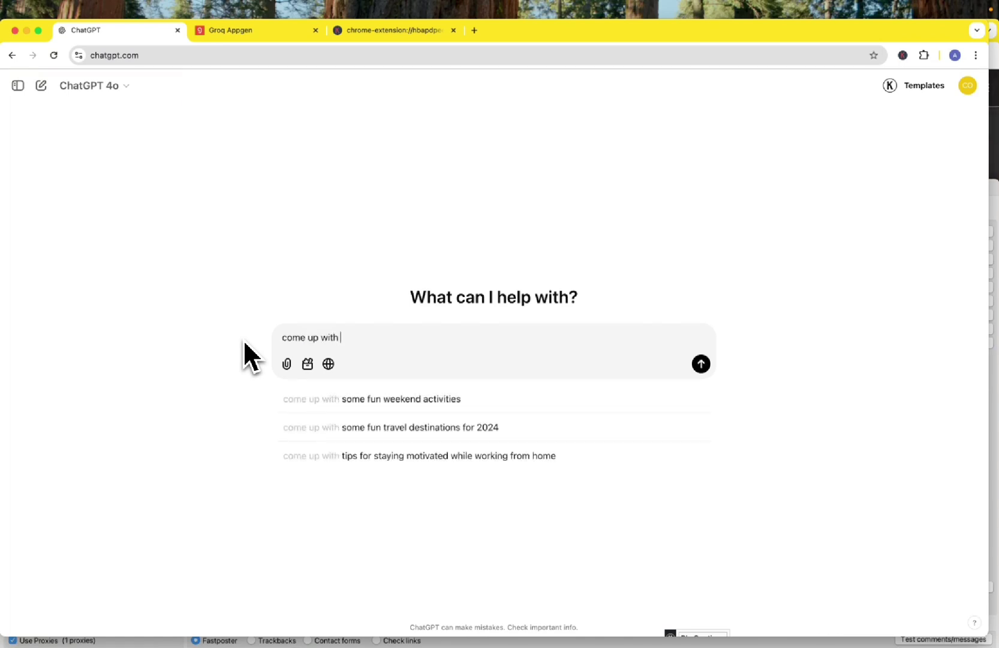
pyautogui.write(' 20')
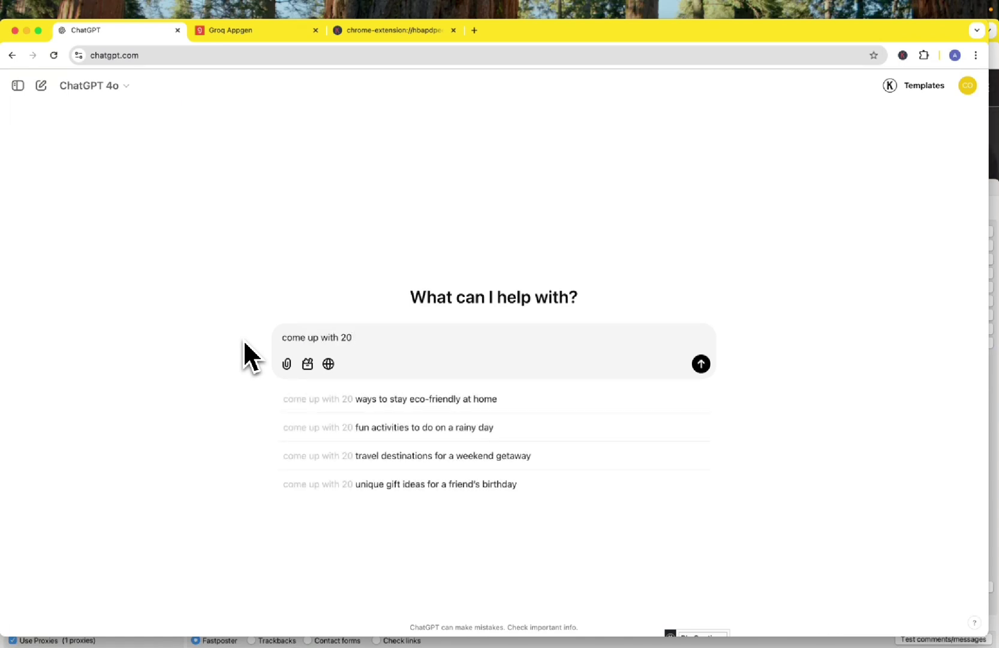
pyautogui.write(' tools i can create for me nextjs website for investing')
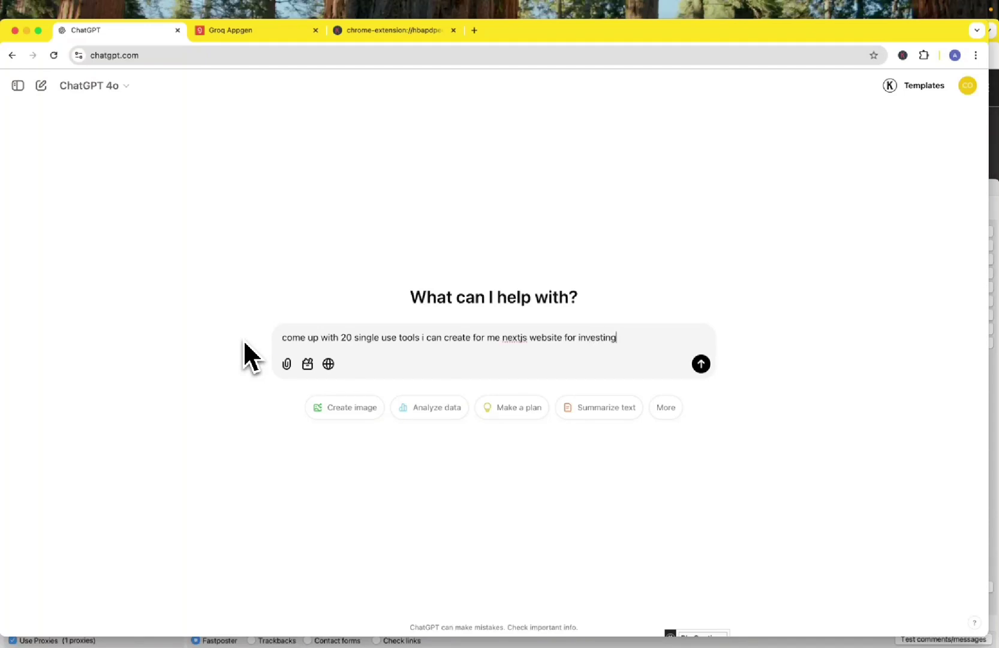
pyautogui.press('Return')
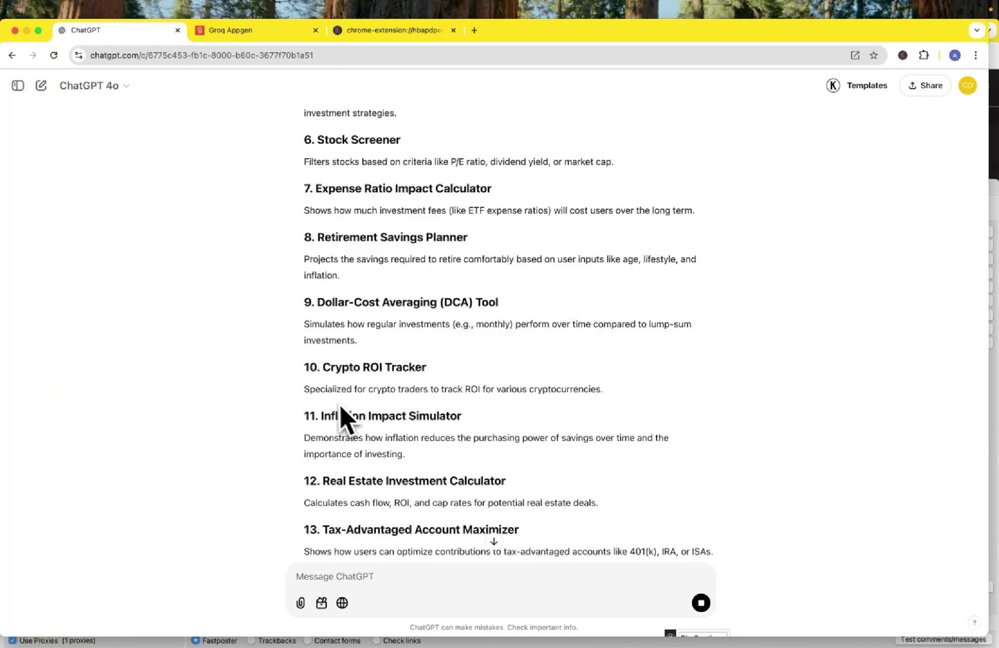
# Highlight the Crypto ROI Tracker idea, then the Real Estate Investment Calculator idea.
pyautogui.moveTo(322, 367); pyautogui.dragTo(428, 367)
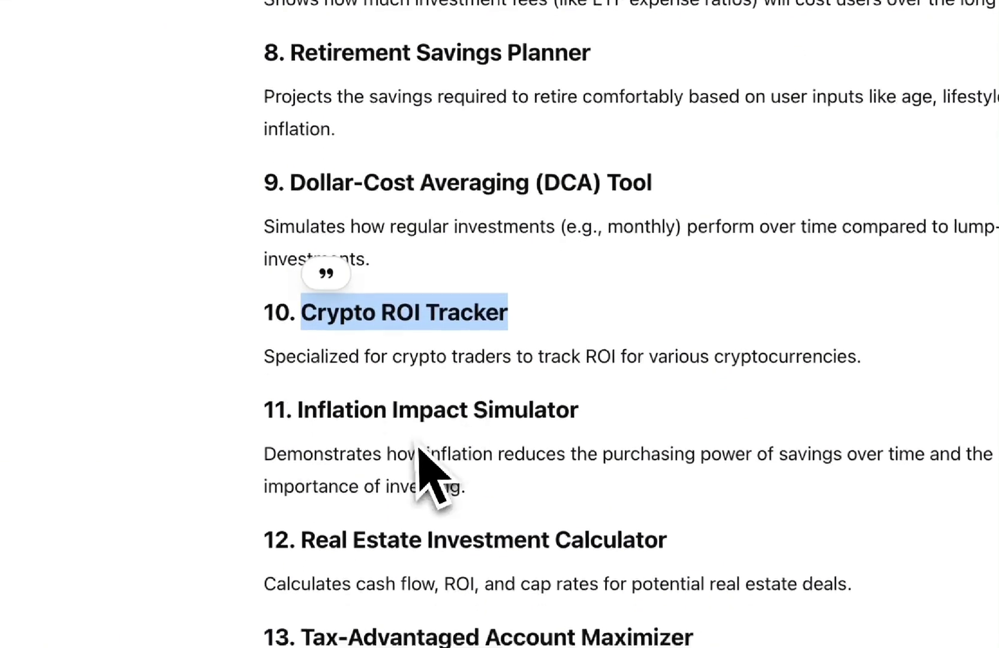
pyautogui.scroll(-3, 455, 467)
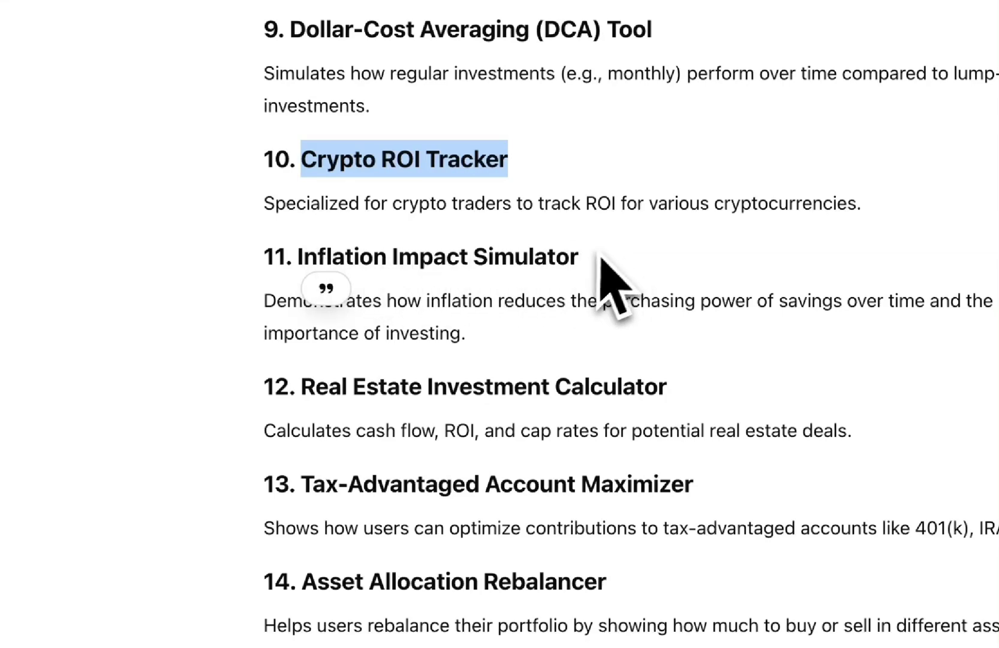
pyautogui.scroll(-2, 590, 282)
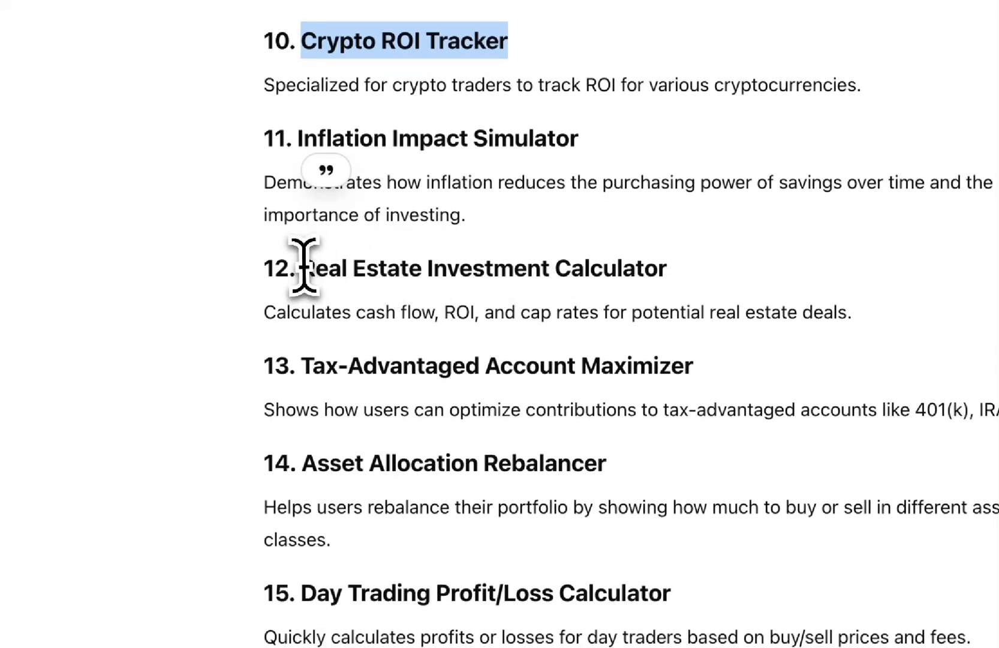
pyautogui.moveTo(301, 268); pyautogui.dragTo(701, 272)
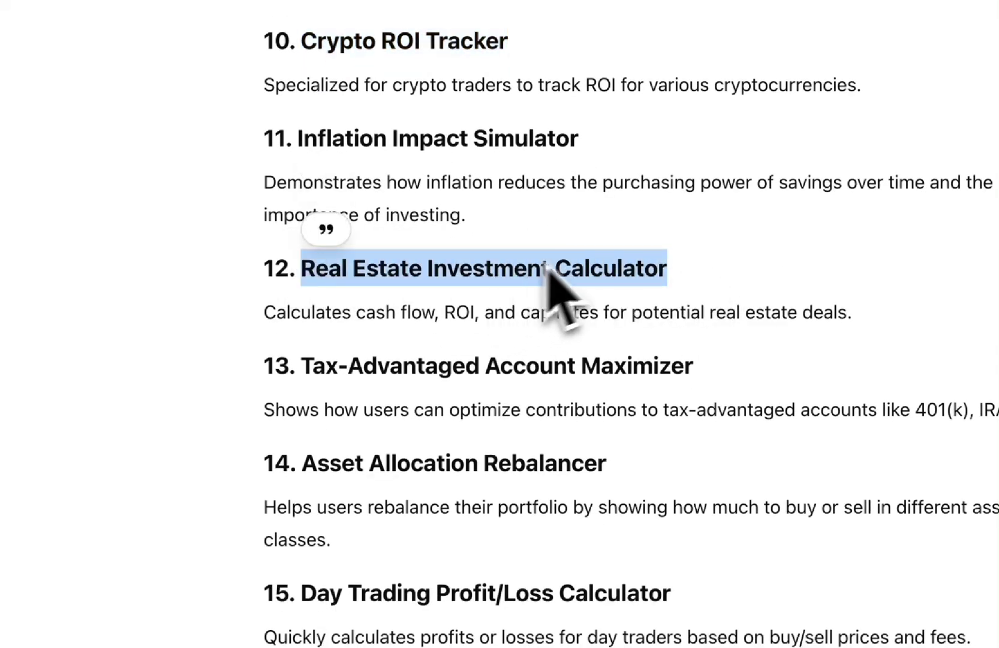
# Scroll through the rest of the 20 investing tool ideas.
pyautogui.scroll(-2, 591, 264)
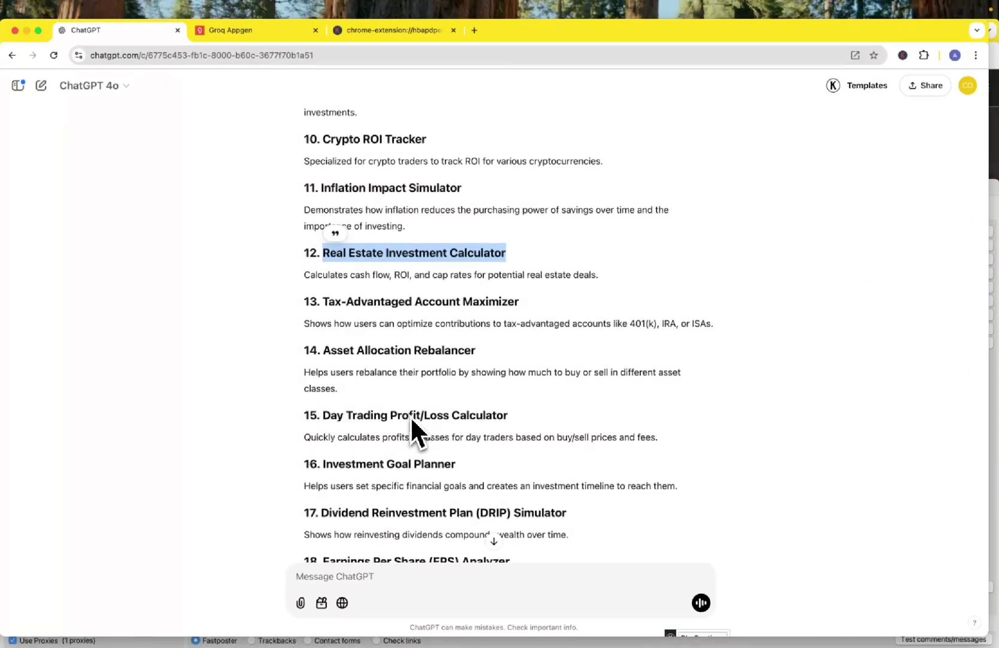
pyautogui.scroll(-1, 519, 429)
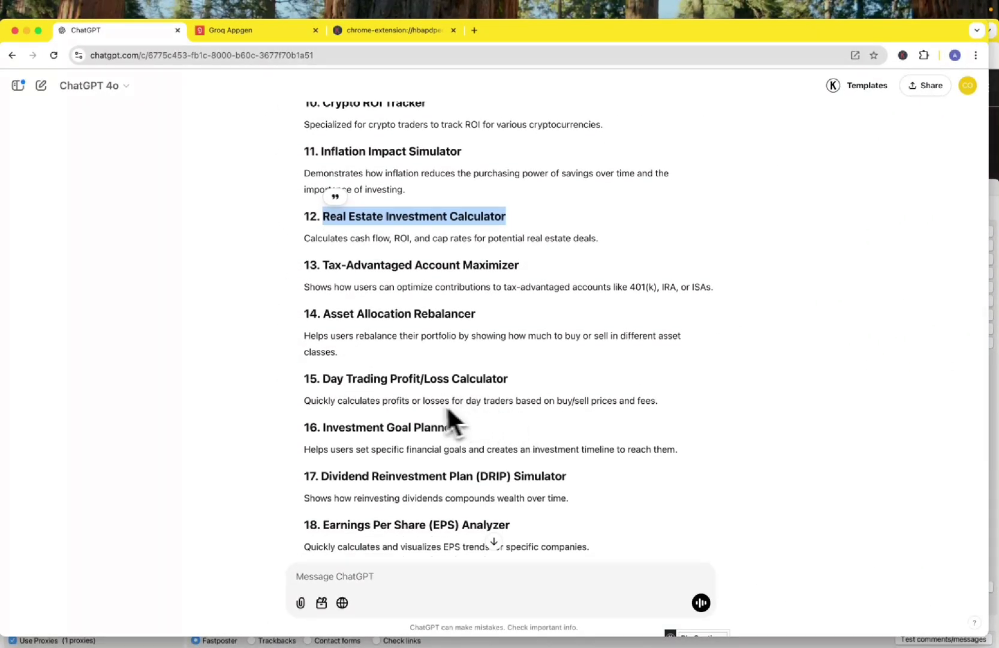
pyautogui.scroll(-2, 444, 418)
pyautogui.scroll(-5, 425, 409)
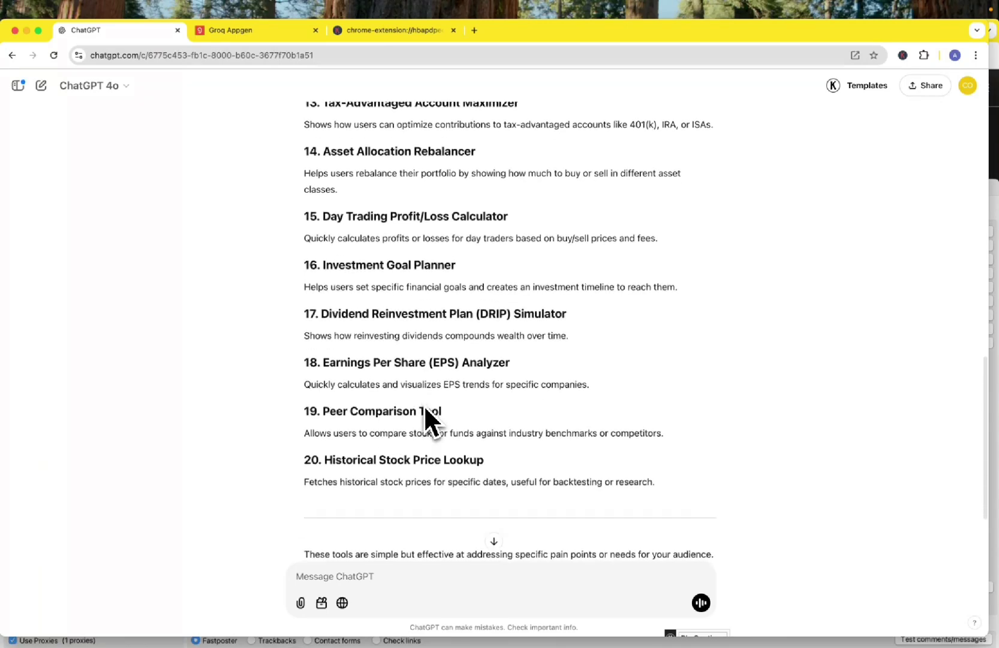
pyautogui.scroll(20, 426, 409)
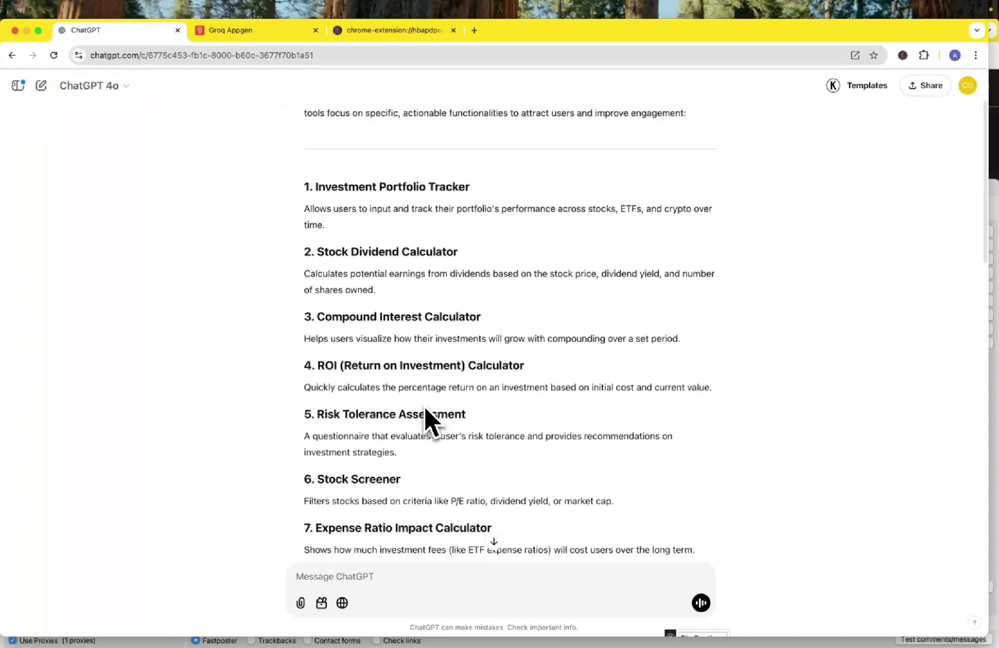
pyautogui.scroll(-1, 425, 408)
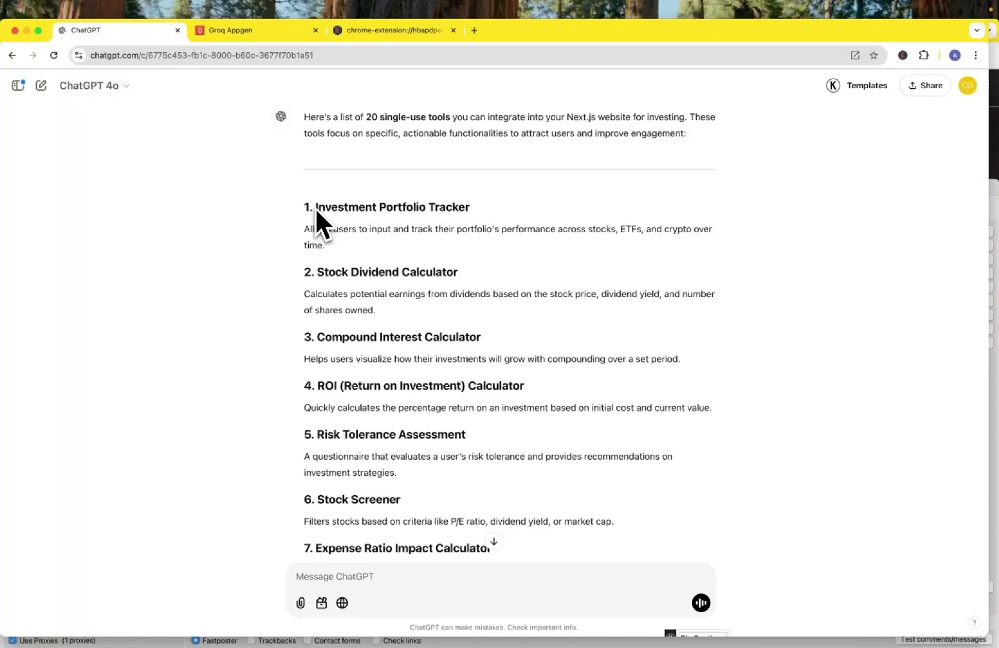
pyautogui.scroll(-1, 316, 208)
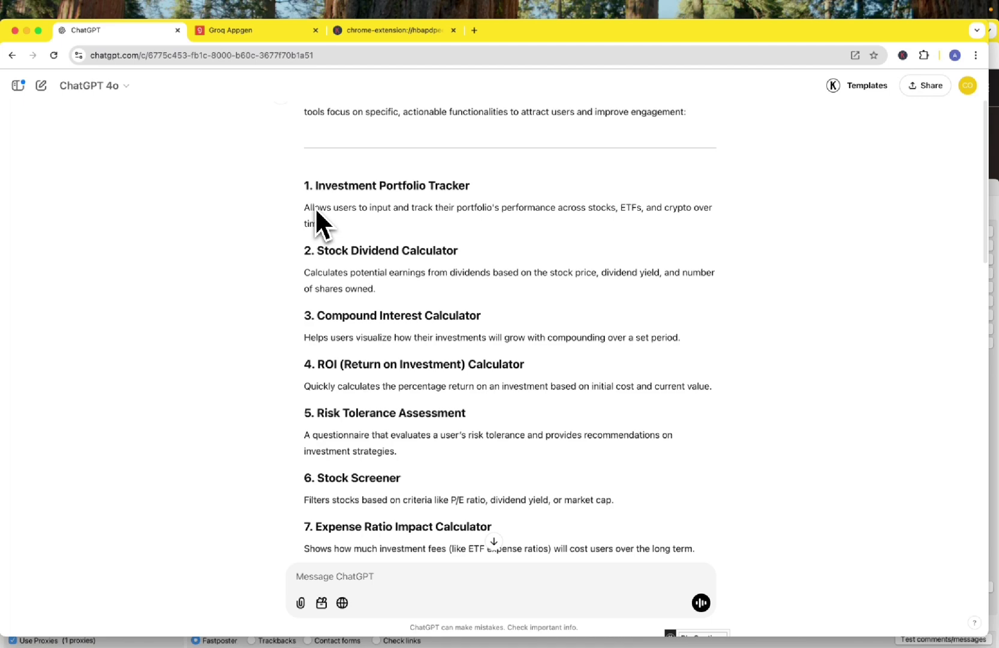
pyautogui.scroll(-2, 350, 268)
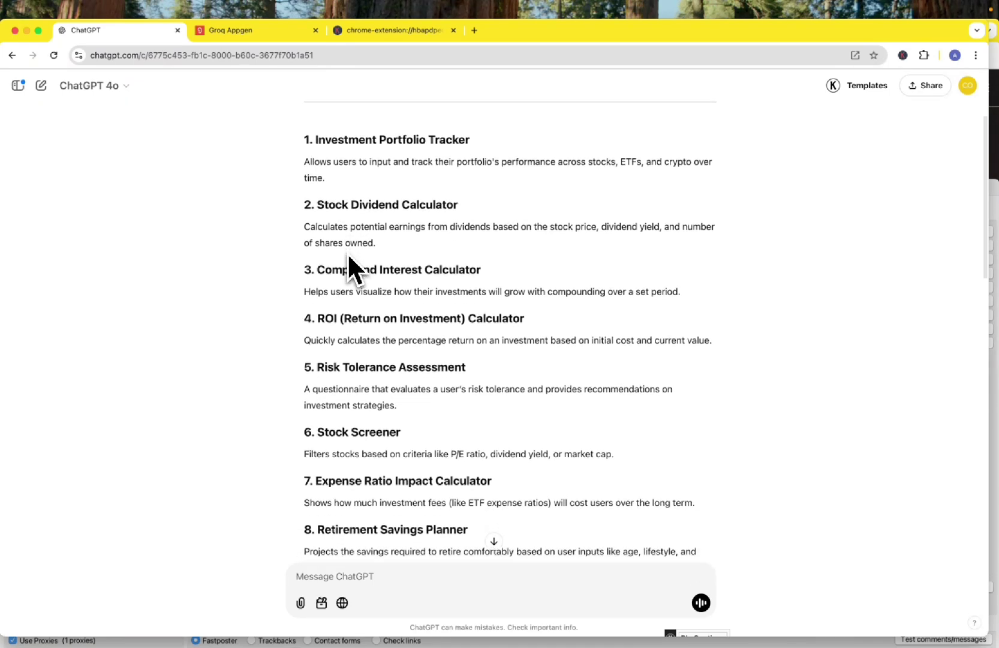
pyautogui.scroll(2, 344, 217)
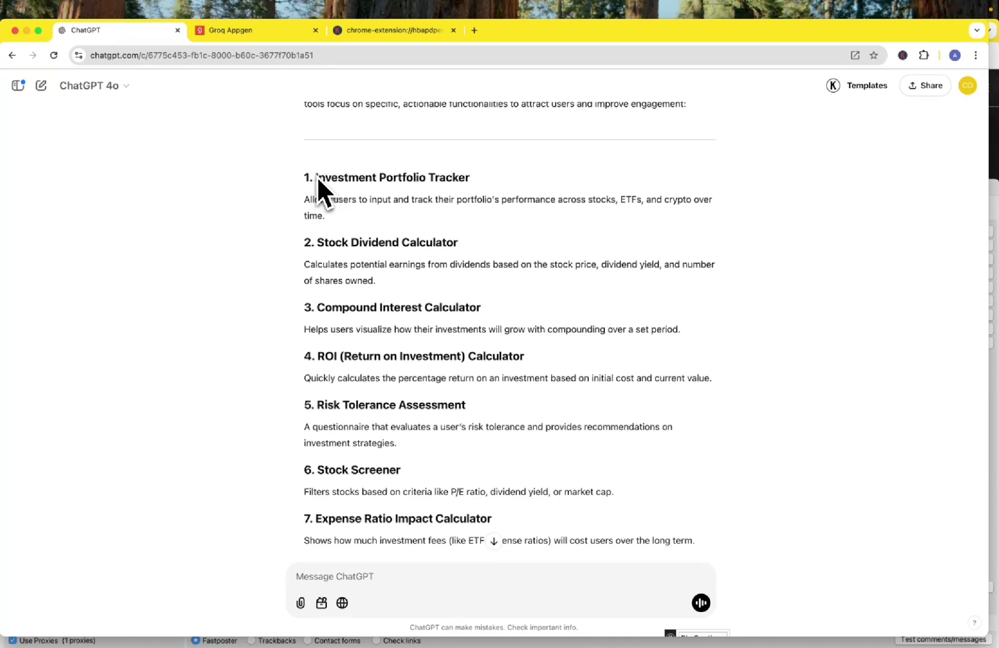
pyautogui.scroll(1, 317, 176)
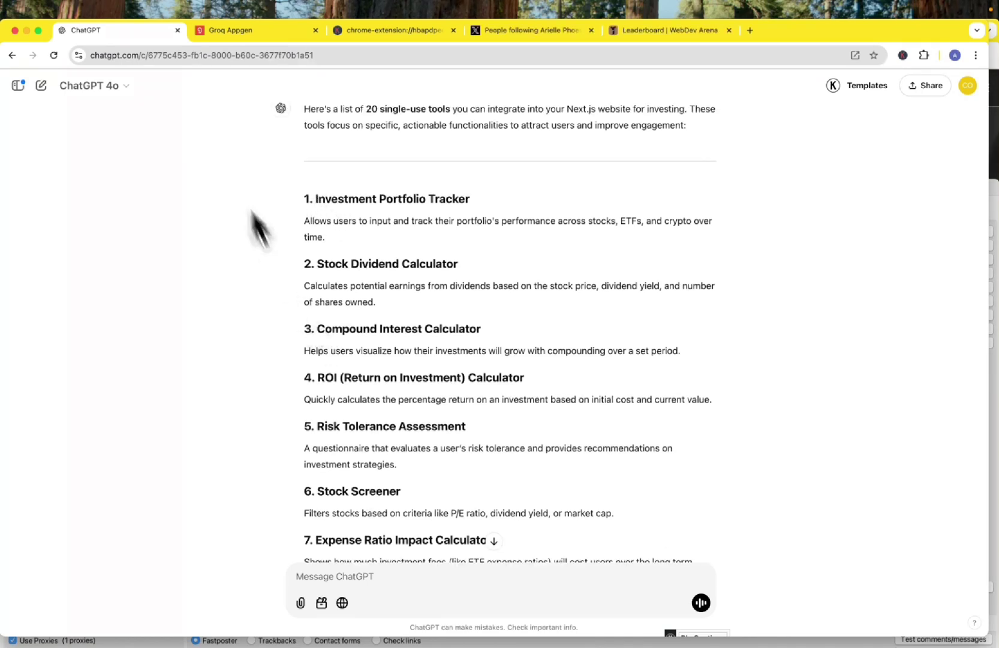
# Select the Compound Interest Calculator idea and its description, then go to the WebDev Arena leaderboard.
pyautogui.click(238, 29)
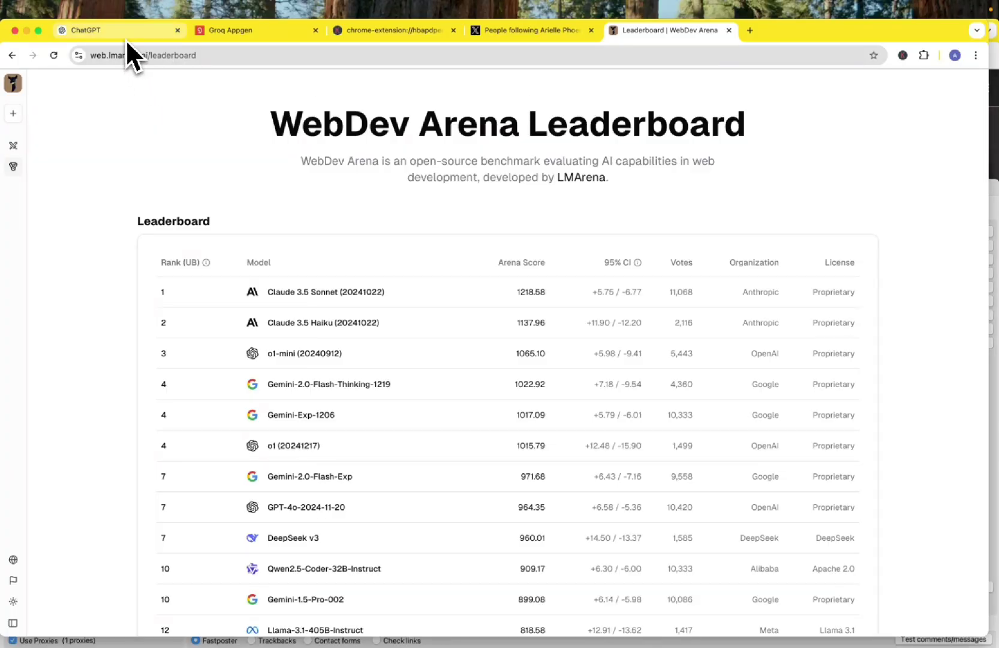
pyautogui.click(126, 32)
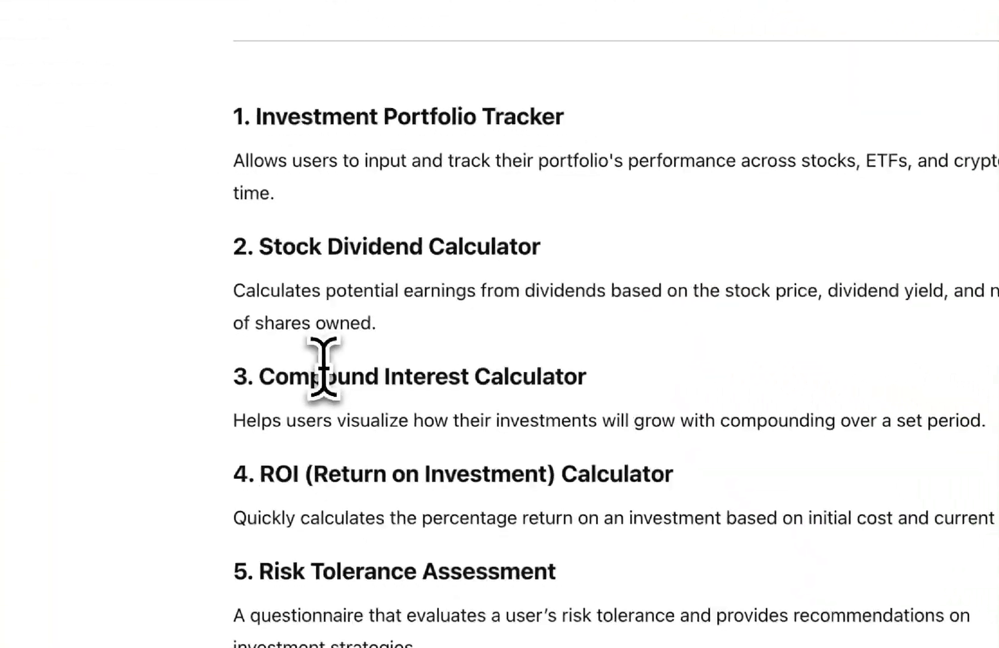
pyautogui.moveTo(262, 375); pyautogui.dragTo(985, 445)
pyautogui.hotkey('ctrl', 'c')
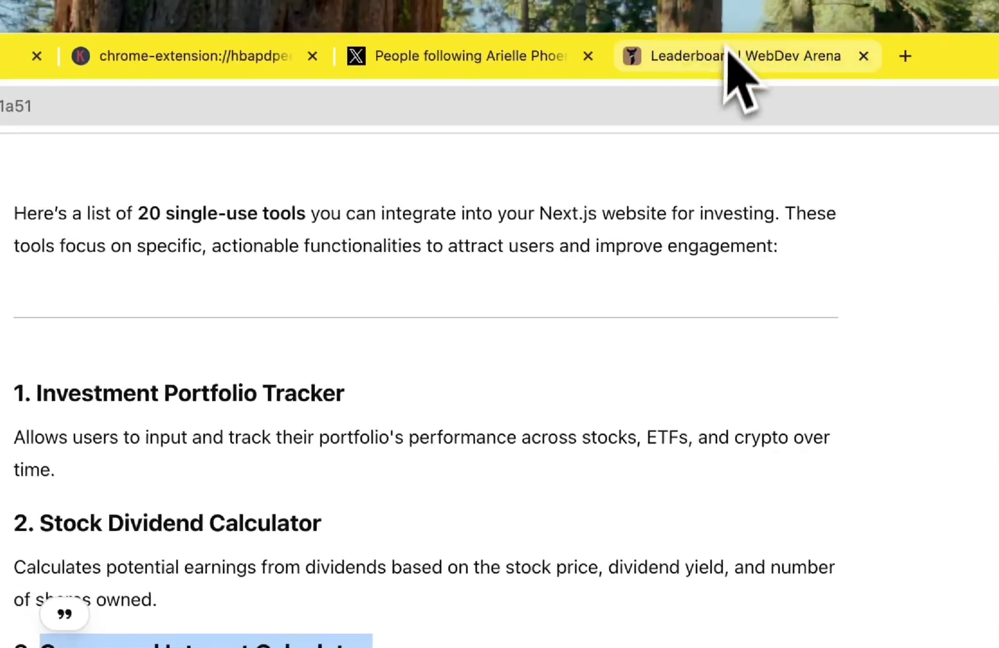
pyautogui.click(723, 54)
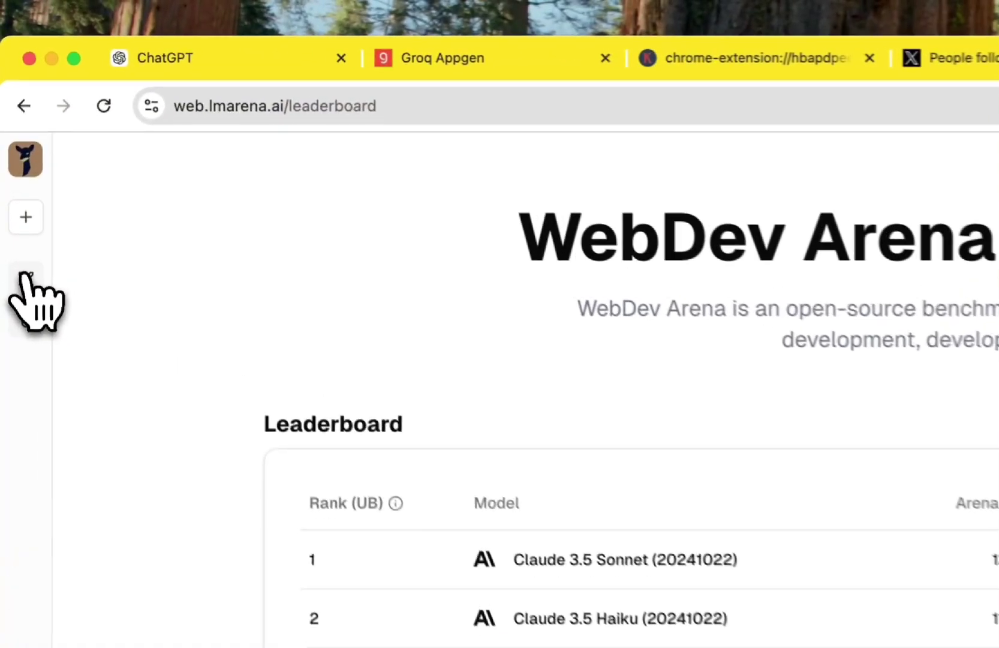
# Start a new WebDev Arena battle with the pasted Compound Interest Calculator prompt.
pyautogui.click(14, 145)
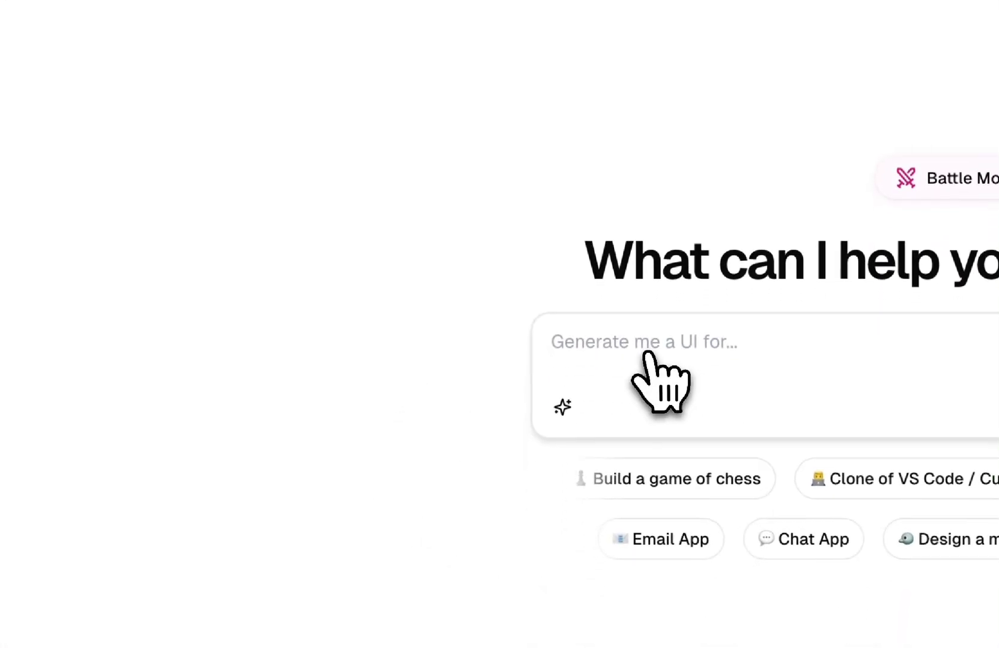
pyautogui.hotkey('ctrl', 'v')
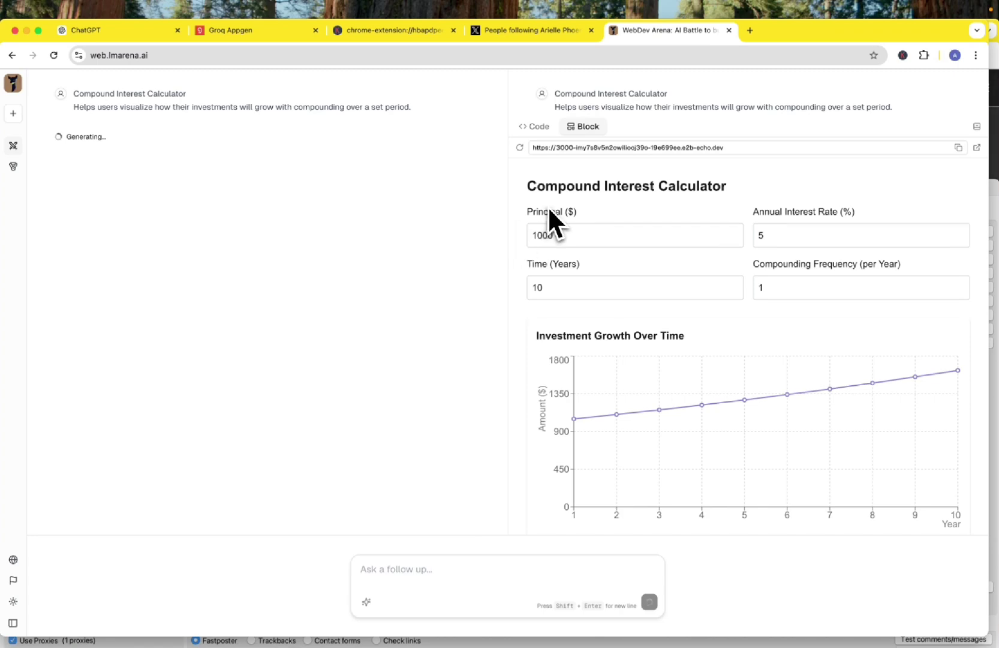
pyautogui.scroll(-1, 555, 222)
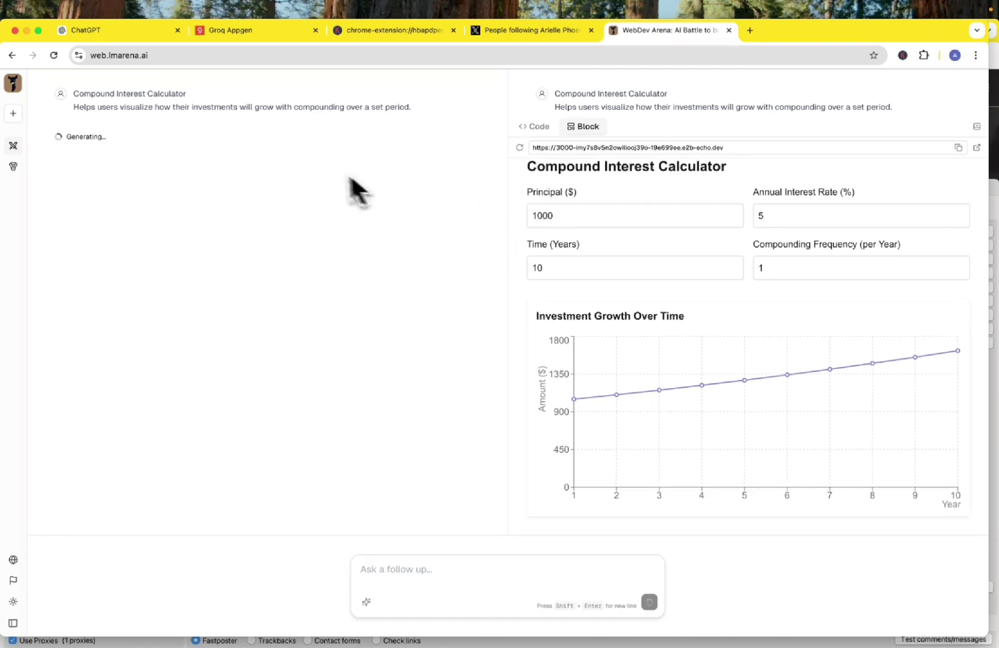
pyautogui.scroll(1, 569, 218)
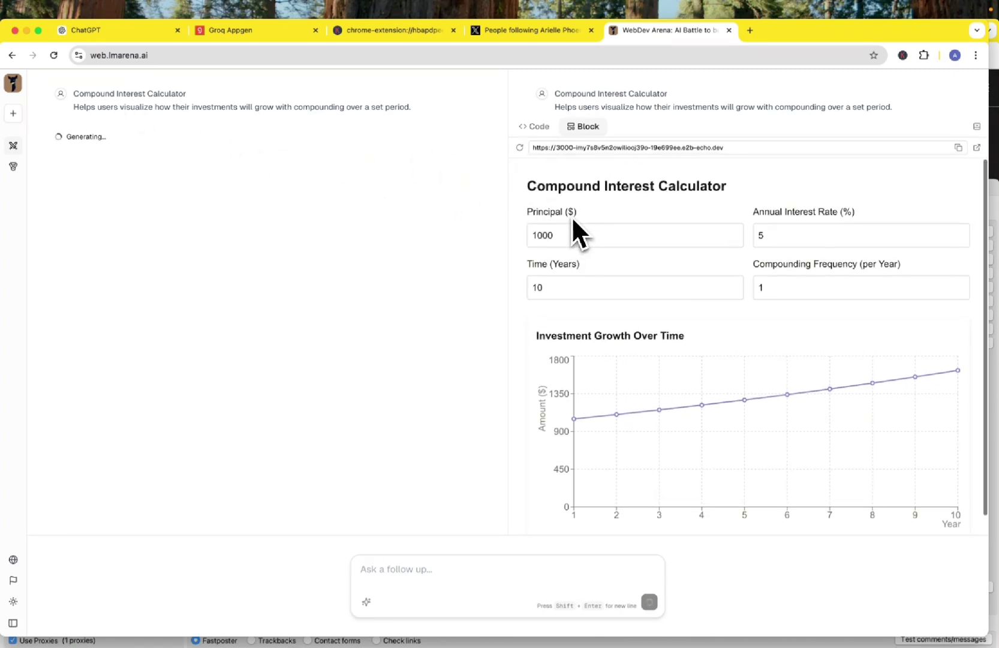
# Try the generated calculator's Principal, Interest Rate, Time and Compounding Frequency inputs.
pyautogui.click(596, 236)
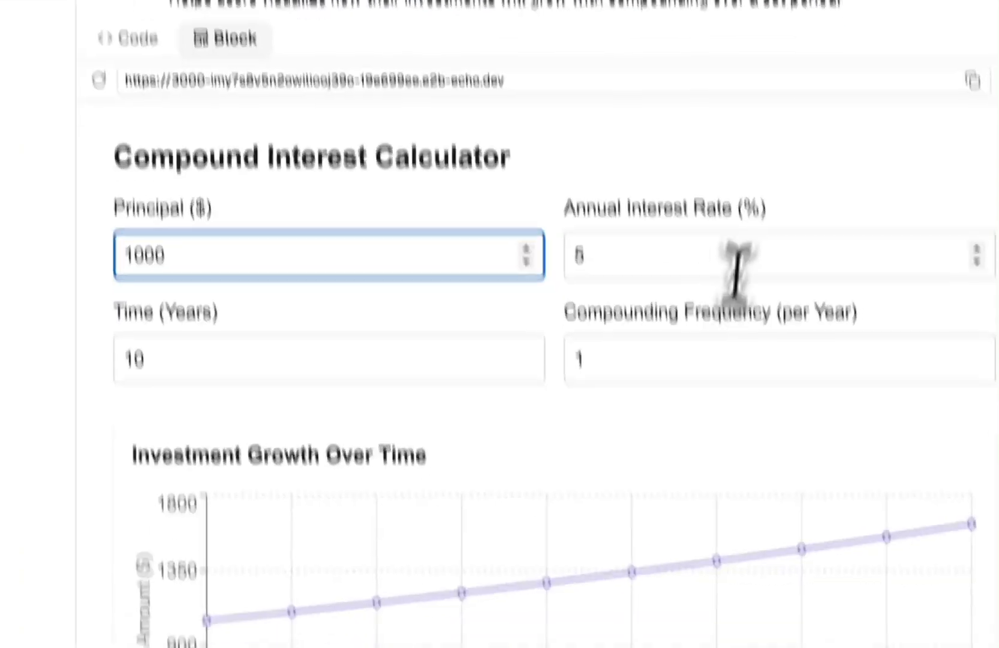
pyautogui.click(818, 240)
pyautogui.click(468, 240)
pyautogui.click(678, 229)
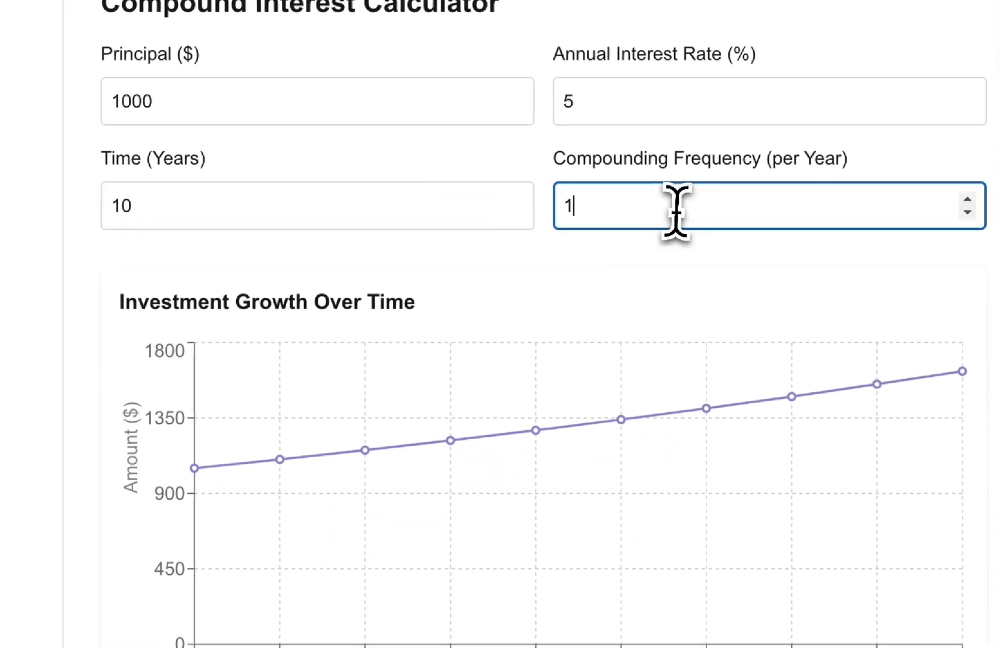
pyautogui.click(470, 216)
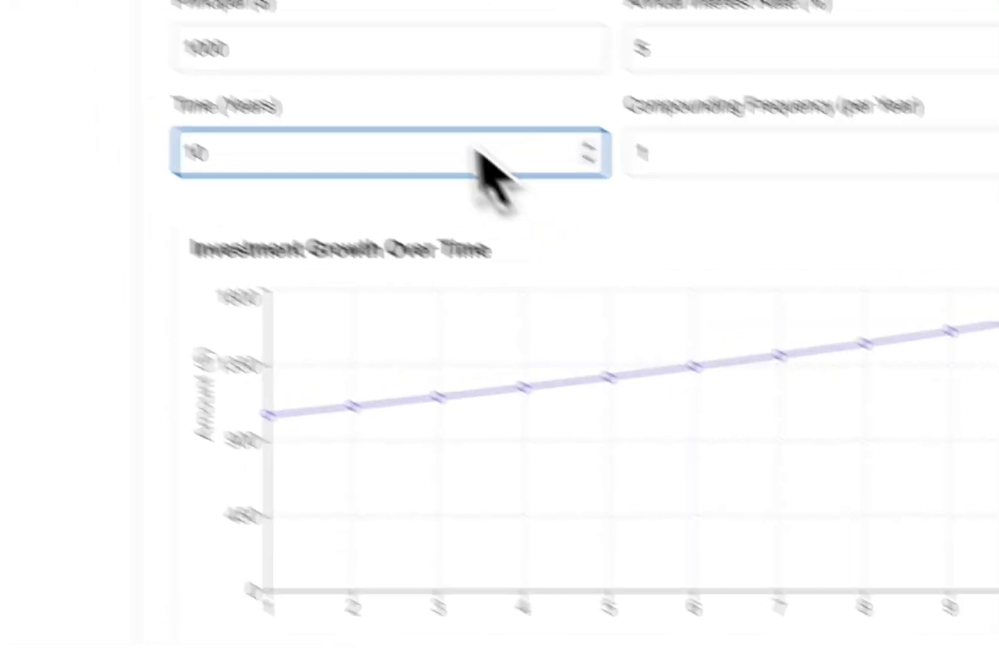
# Set the calculator to a 5000 principal, 30 years and an 8% annual interest rate.
pyautogui.click(275, 49)
pyautogui.hotkey('ctrl', 'a')
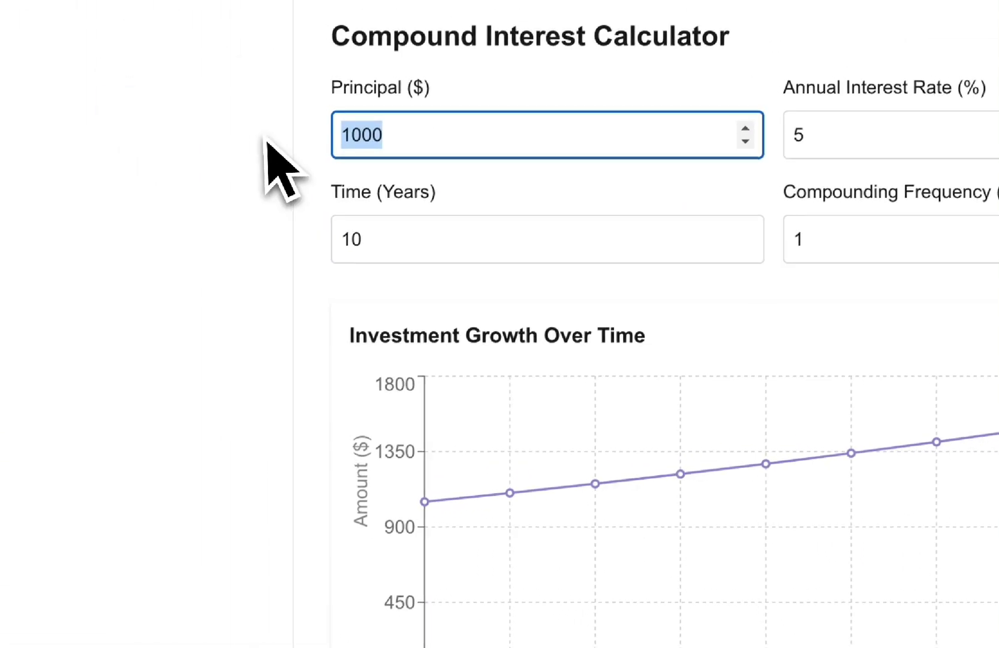
pyautogui.write('500')
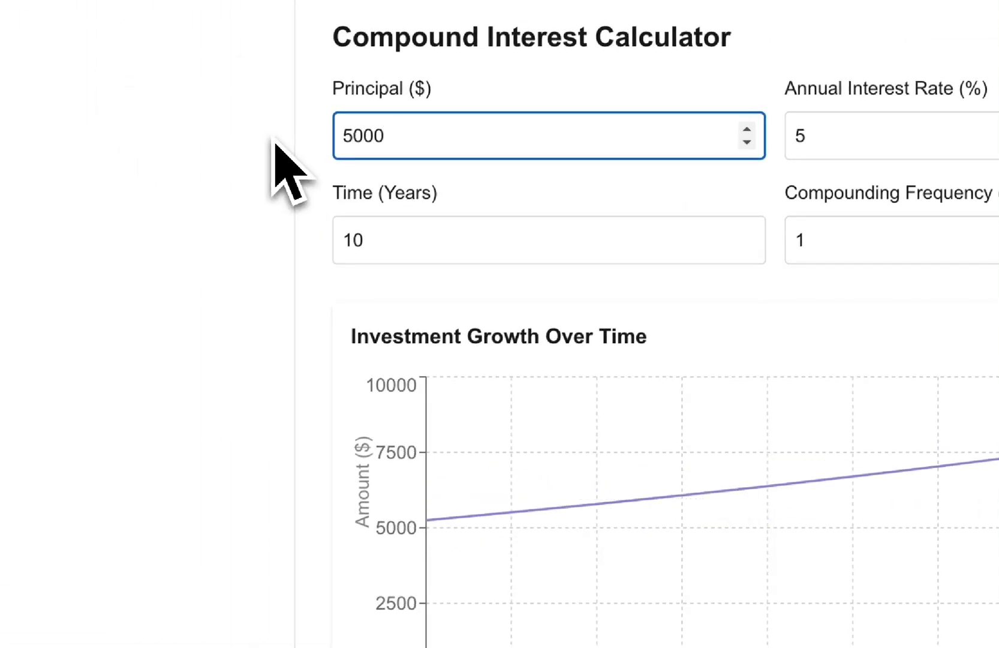
pyautogui.doubleClick(353, 240)
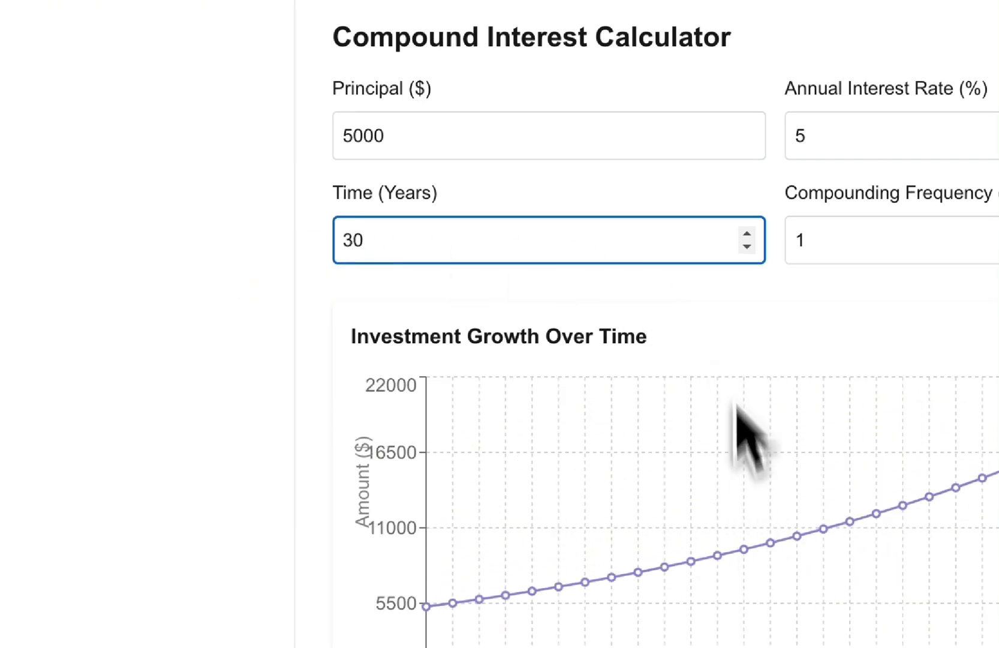
pyautogui.doubleClick(823, 155)
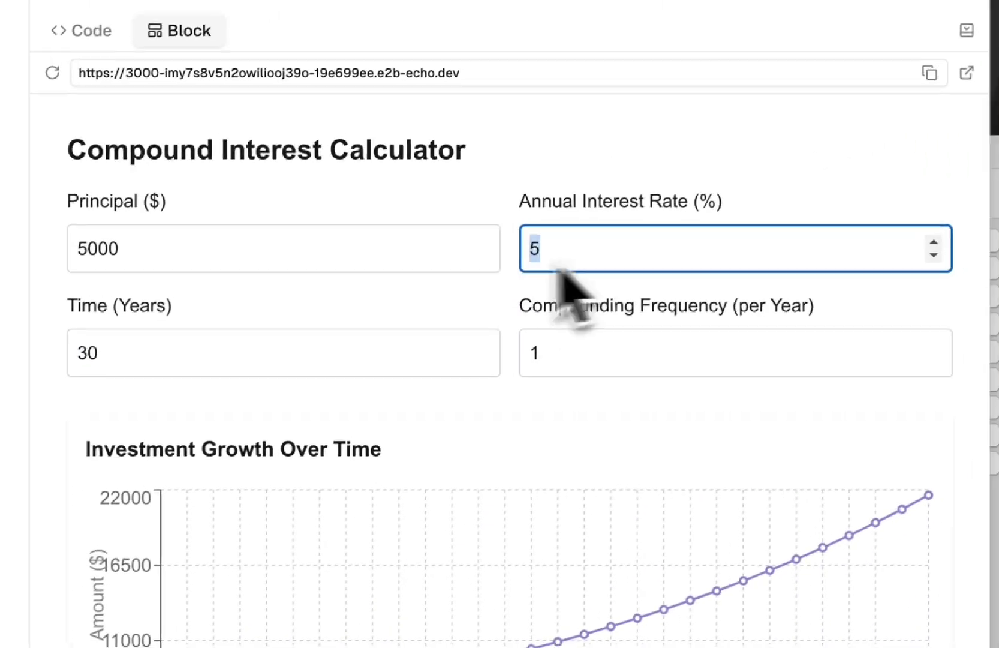
pyautogui.write('8')
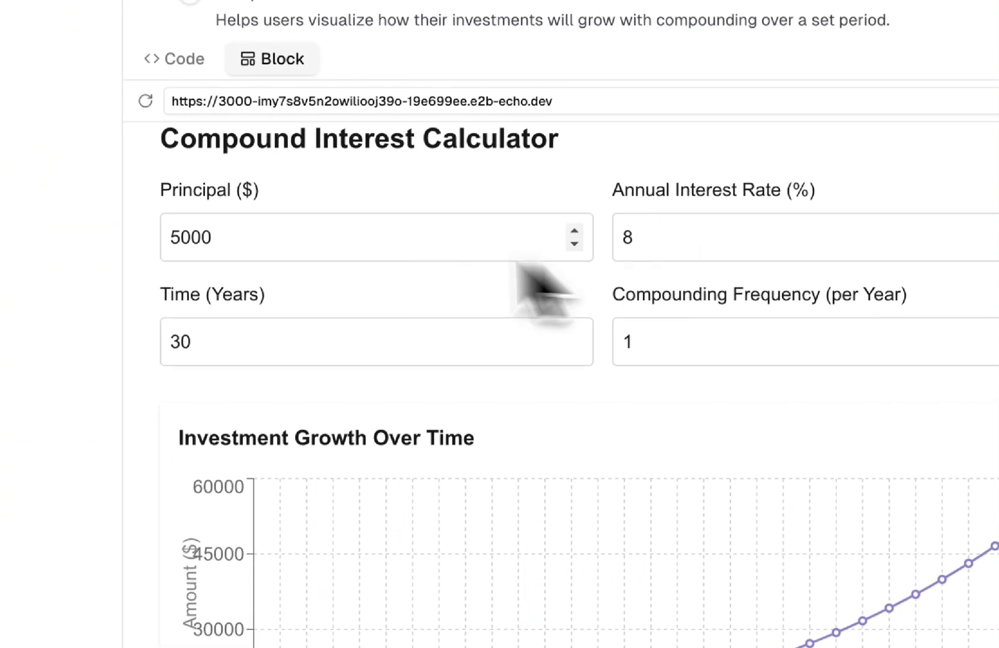
# Enter 5000 principal, 8% interest, 30 years and 1000 monthly contribution, then chart the growth toward 1,600,000.
pyautogui.moveTo(159, 141); pyautogui.dragTo(272, 401)
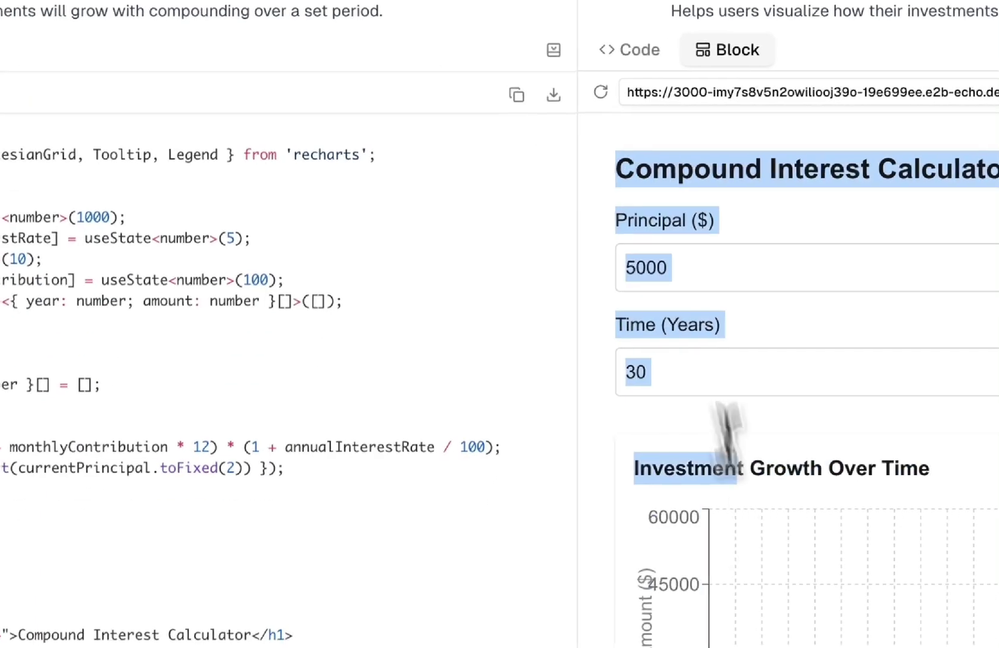
pyautogui.moveTo(727, 426); pyautogui.dragTo(714, 502)
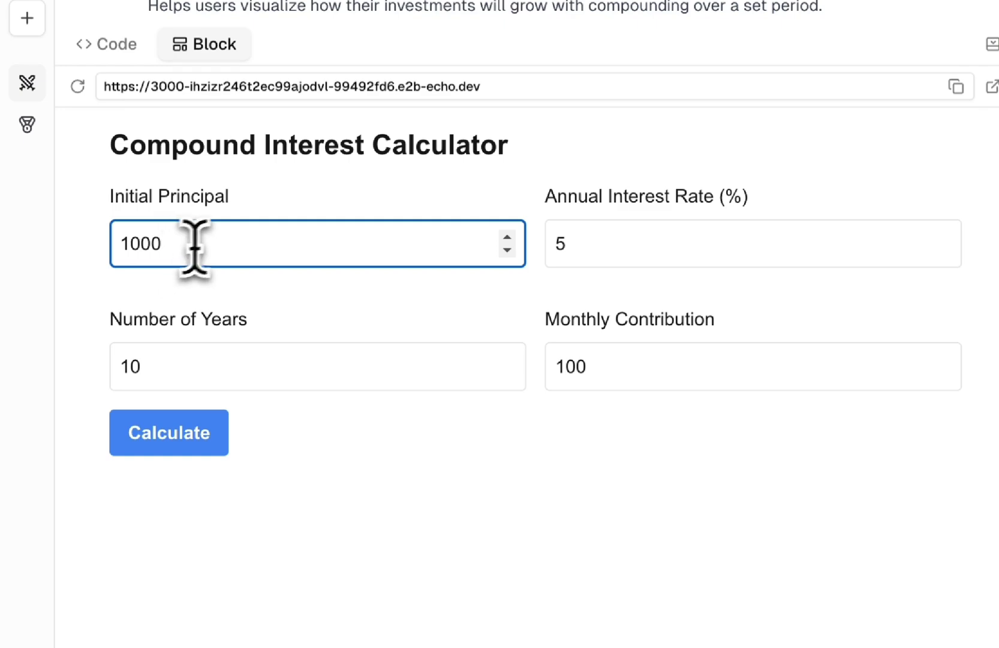
pyautogui.moveTo(193, 246); pyautogui.dragTo(9, 241)
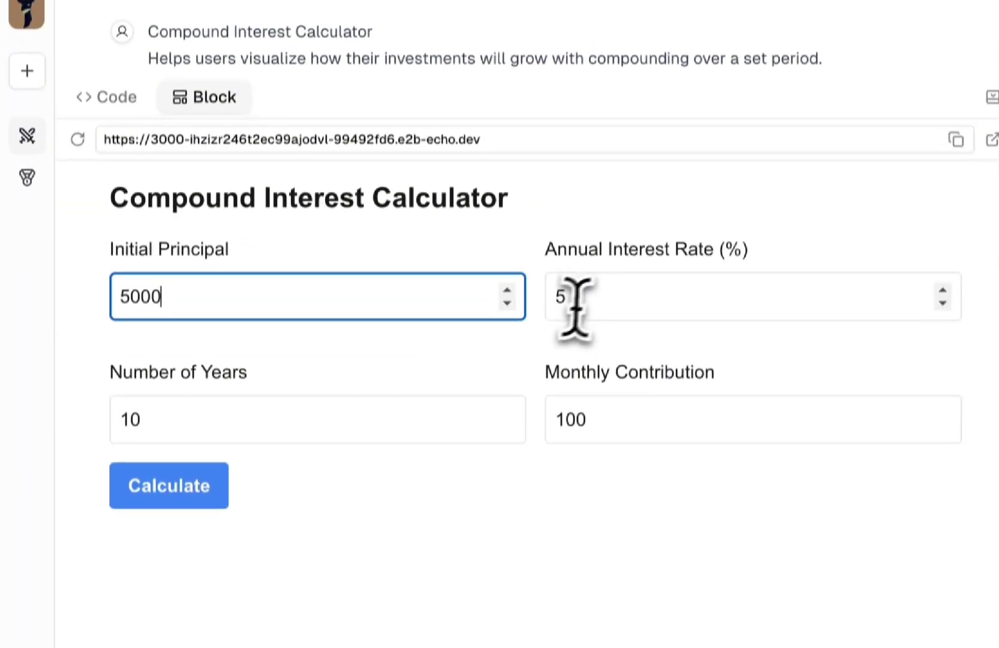
pyautogui.doubleClick(569, 334)
pyautogui.write('8')
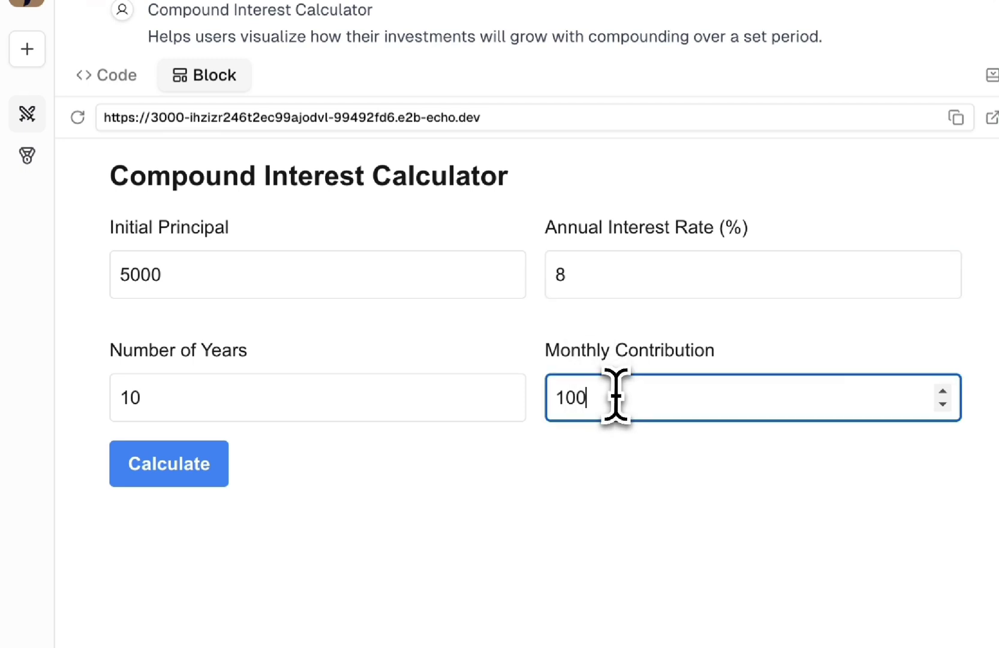
pyautogui.moveTo(324, 399); pyautogui.dragTo(18, 402)
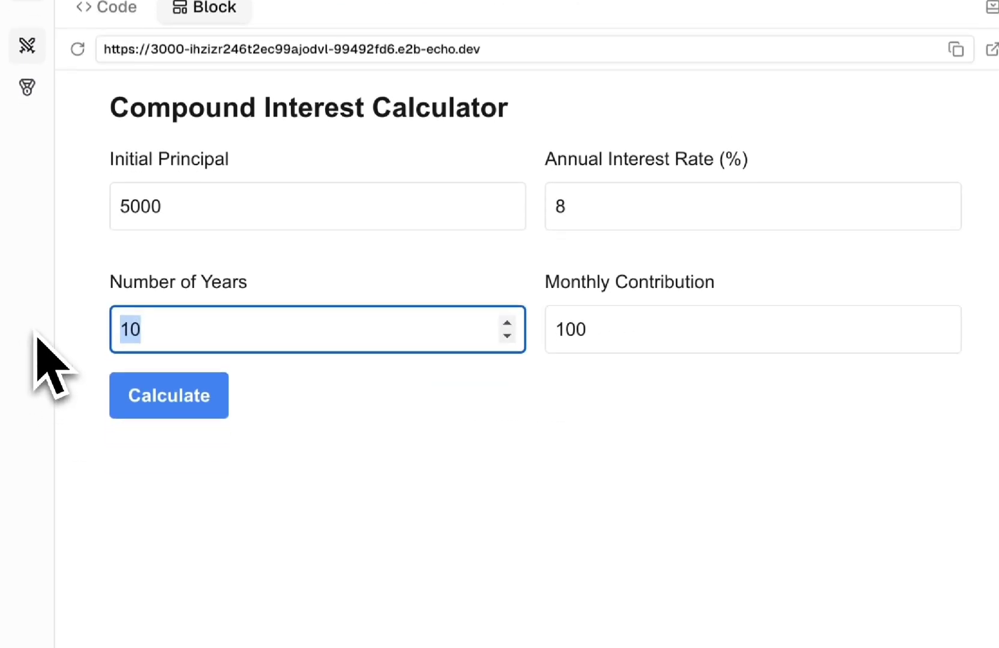
pyautogui.write('30')
pyautogui.moveTo(609, 324); pyautogui.dragTo(536, 356)
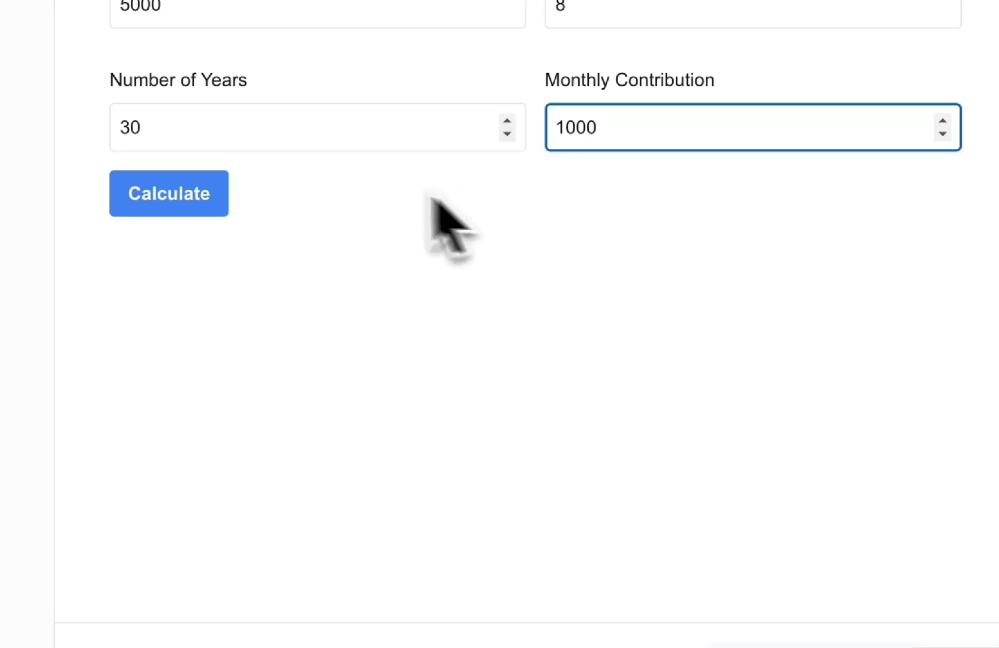
pyautogui.click(189, 207)
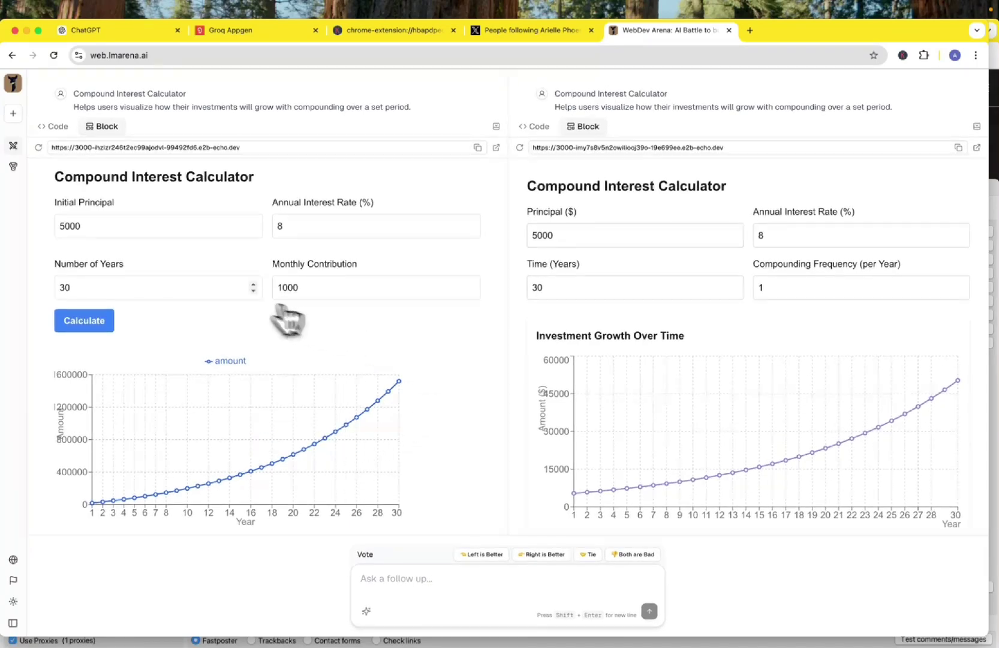
# Look back over the investing tool ideas listed in ChatGPT.
pyautogui.click(114, 31)
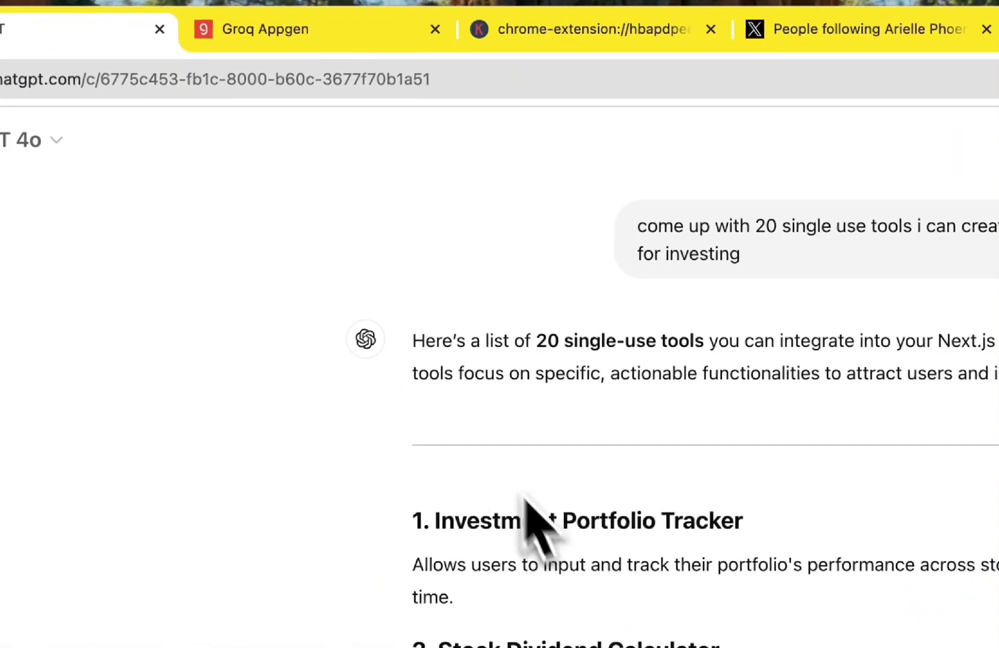
pyautogui.scroll(-3, 503, 570)
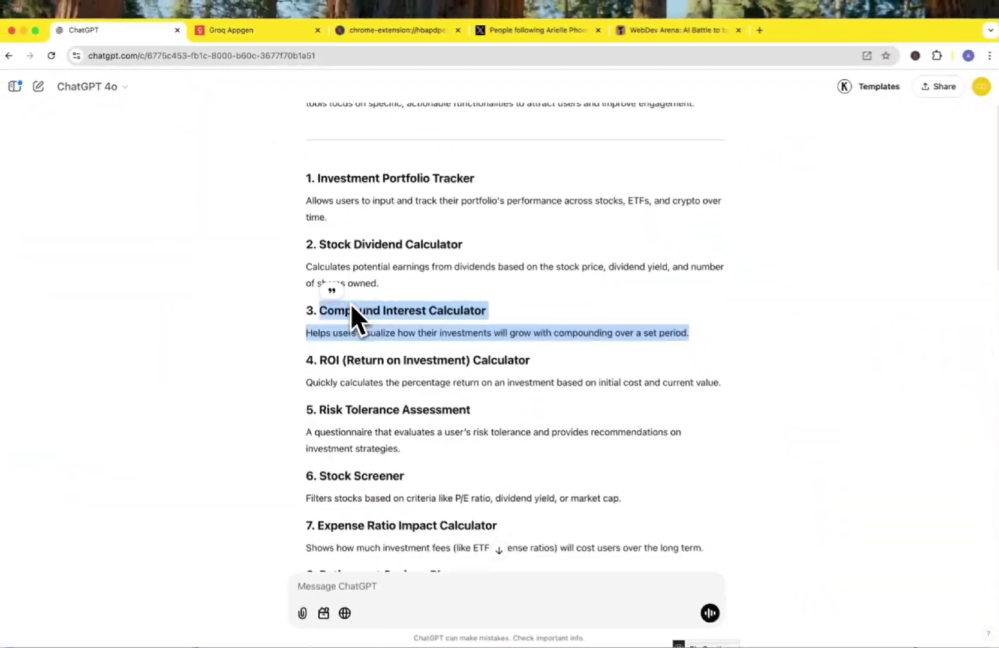
pyautogui.scroll(-5, 350, 302)
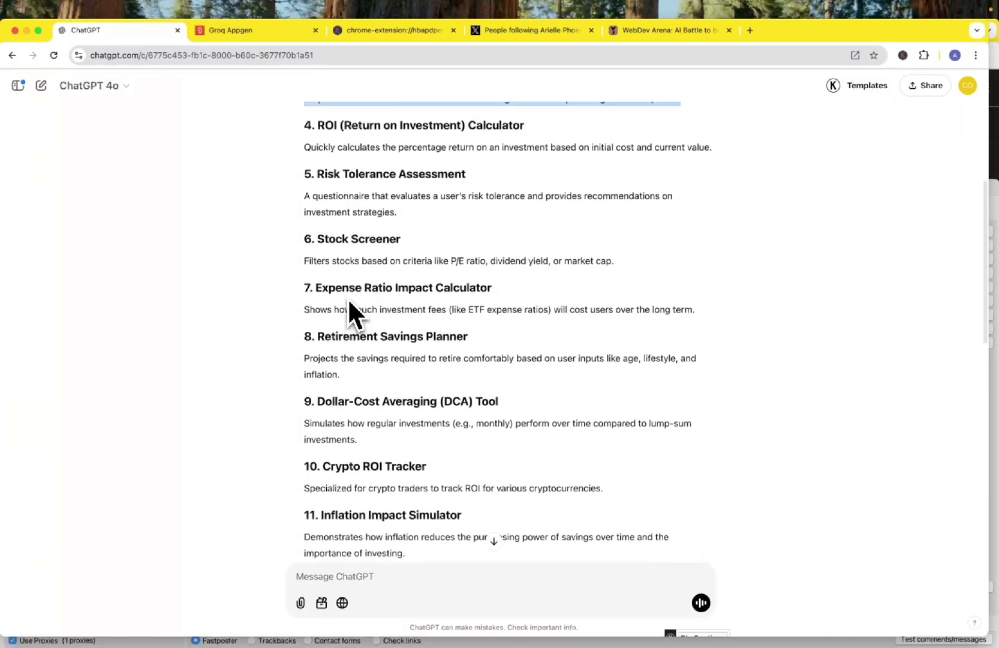
pyautogui.scroll(3, 363, 352)
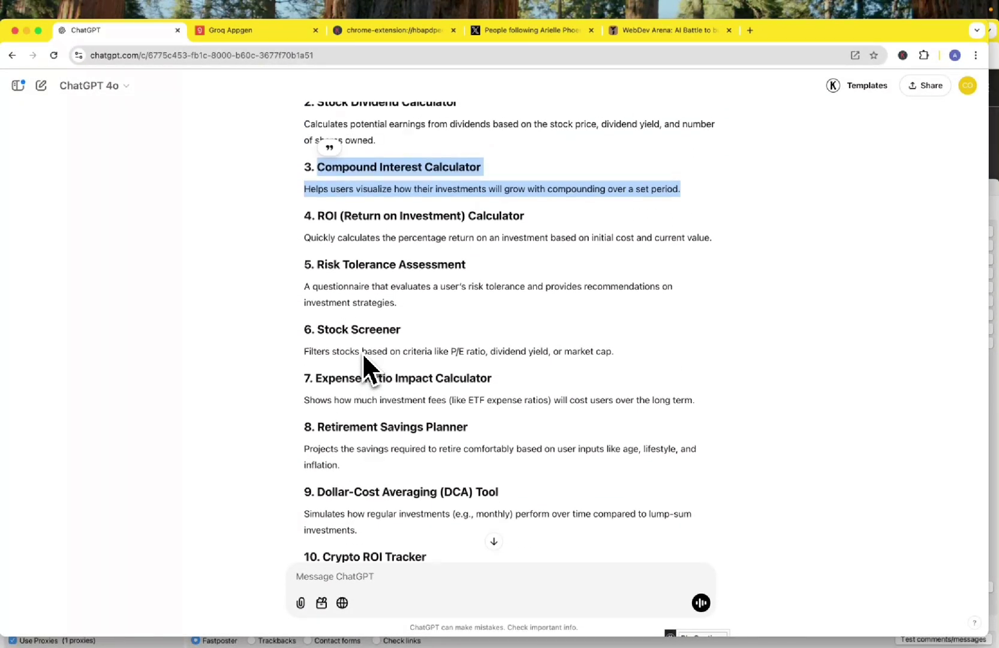
# Back in WebDev Arena, scroll through the calculator's pages/index.tsx recharts source code.
pyautogui.hotkey('ctrl', 'shift', 'Tab')
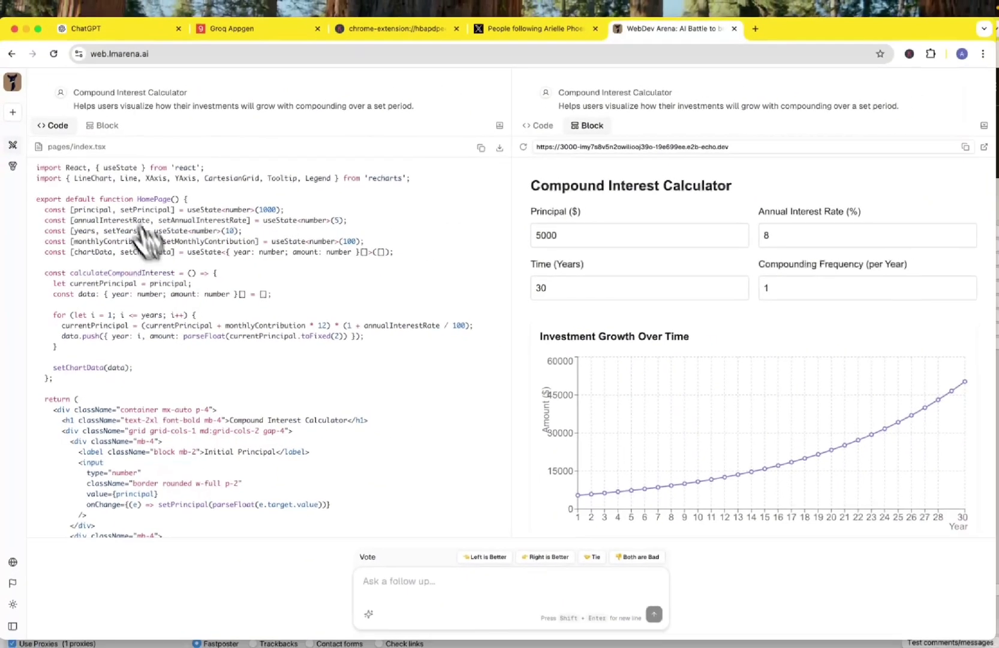
pyautogui.scroll(-5, 138, 228)
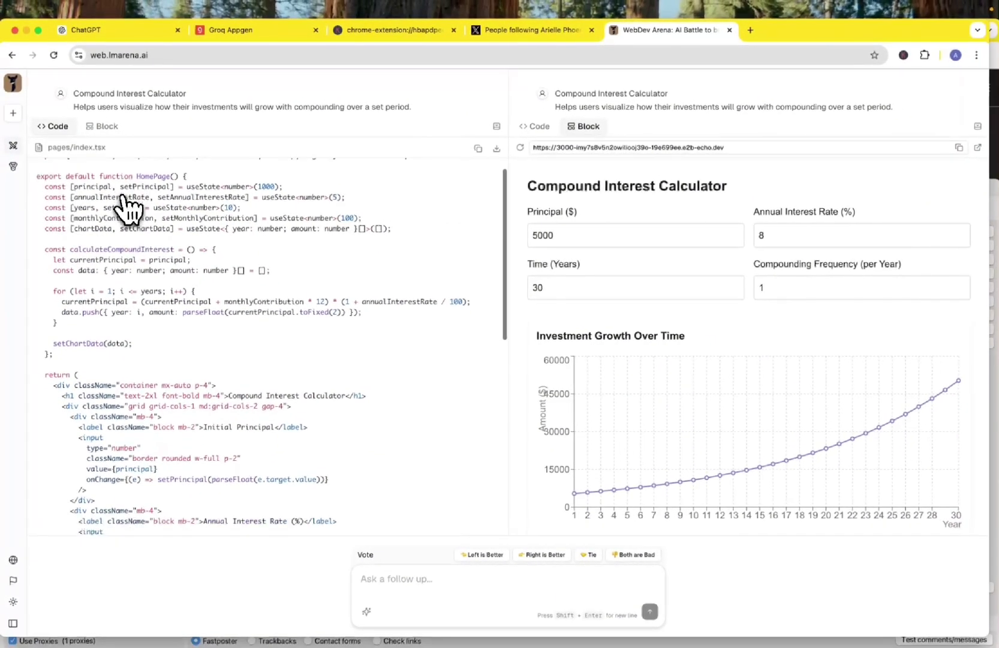
pyautogui.scroll(-6, 126, 207)
pyautogui.scroll(-3, 180, 485)
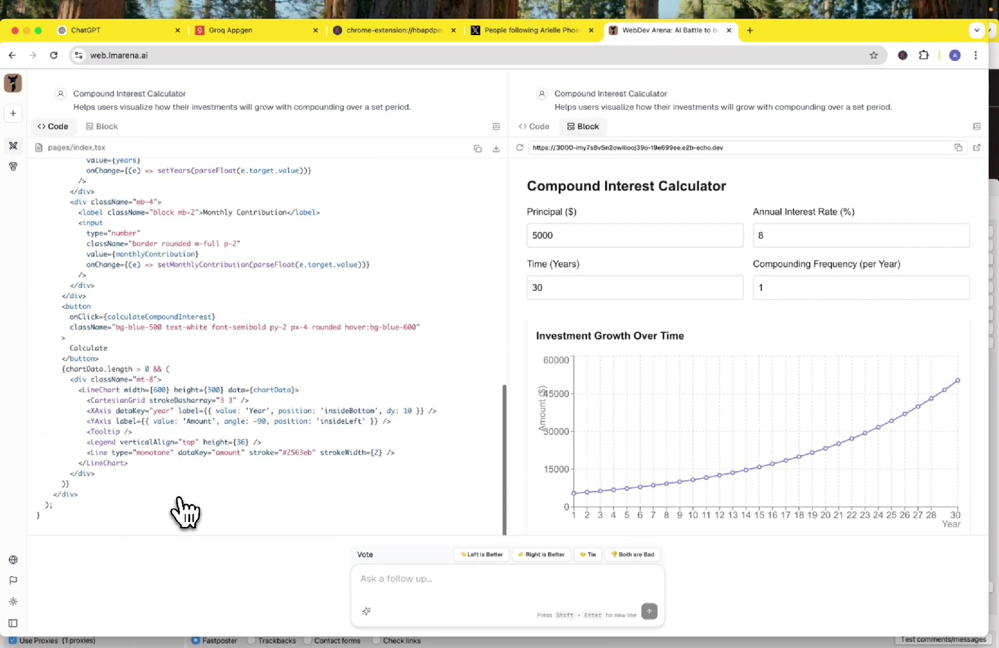
pyautogui.scroll(14, 196, 338)
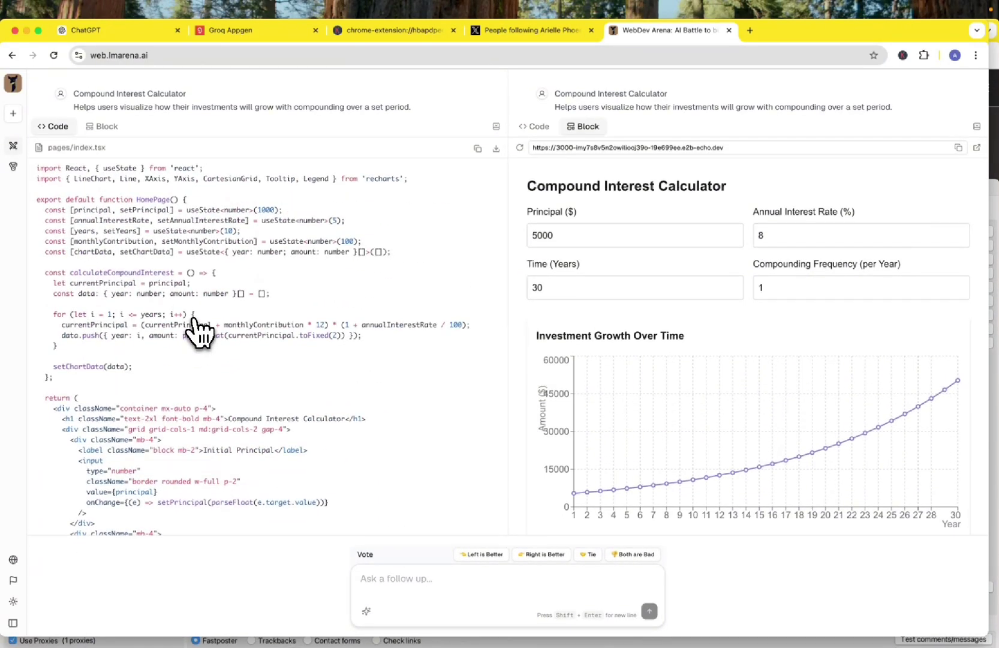
# Switch to Groq Appgen to see its home page with the prompt and sample apps.
pyautogui.click(228, 38)
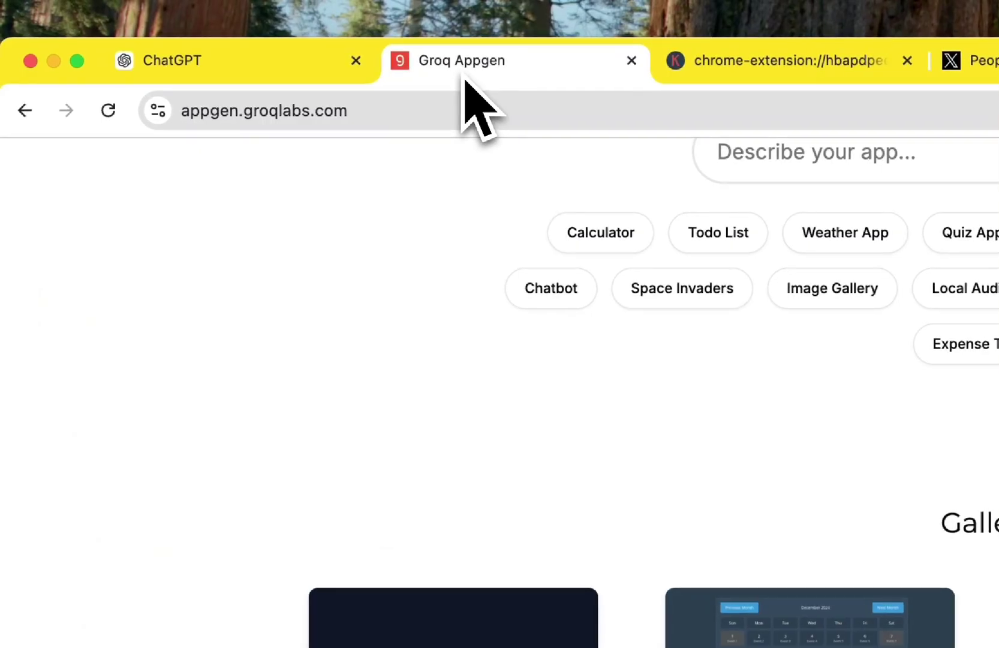